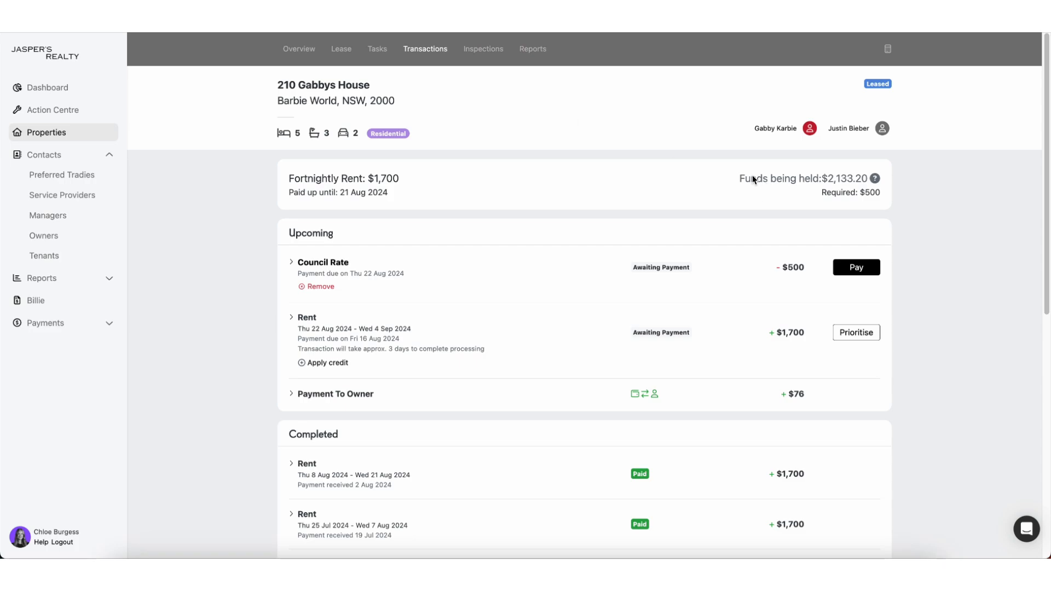
# - Examine the funds being held for 210 Gabbys House and check the owner's payment withdrawal frequency in their contact record
pyautogui.moveTo(734, 182); pyautogui.dragTo(858, 179)
pyautogui.click(721, 185)
pyautogui.moveTo(733, 176); pyautogui.dragTo(879, 193)
pyautogui.click(849, 191)
pyautogui.click(881, 195)
pyautogui.moveTo(739, 181); pyautogui.dragTo(803, 181)
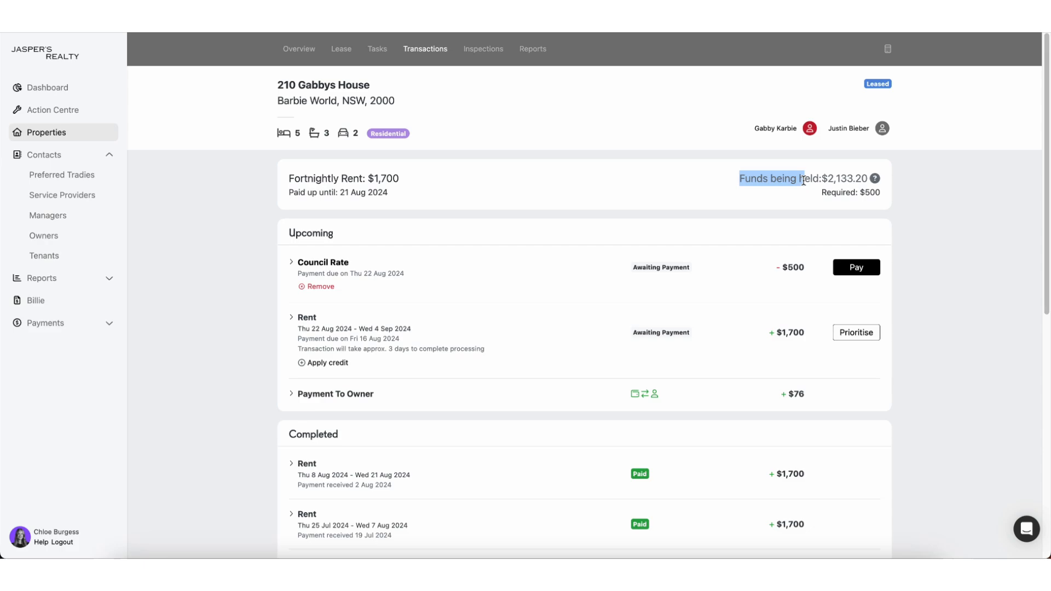
pyautogui.click(805, 181)
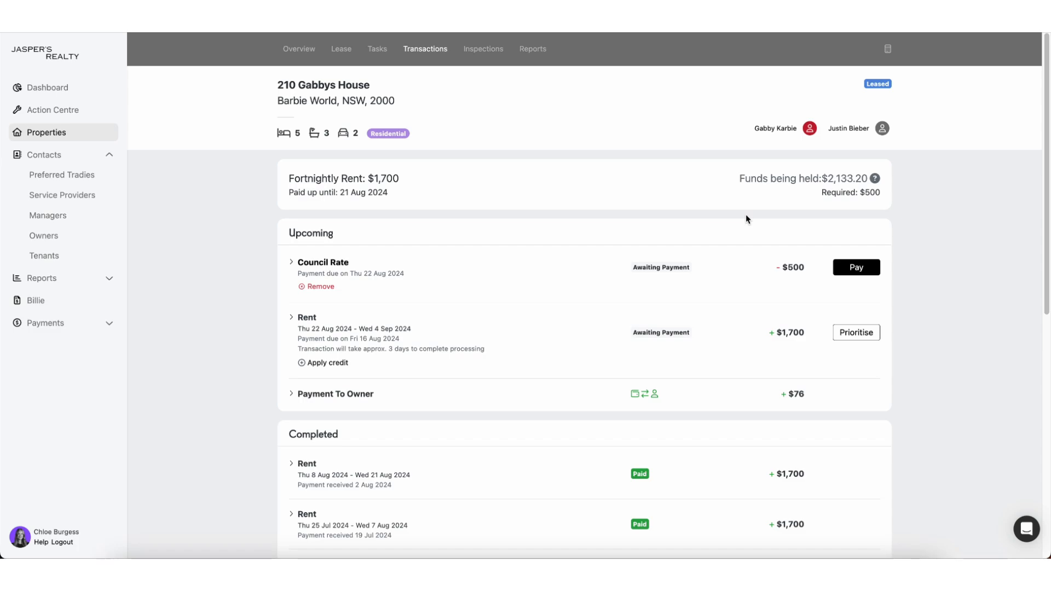
pyautogui.click(775, 129)
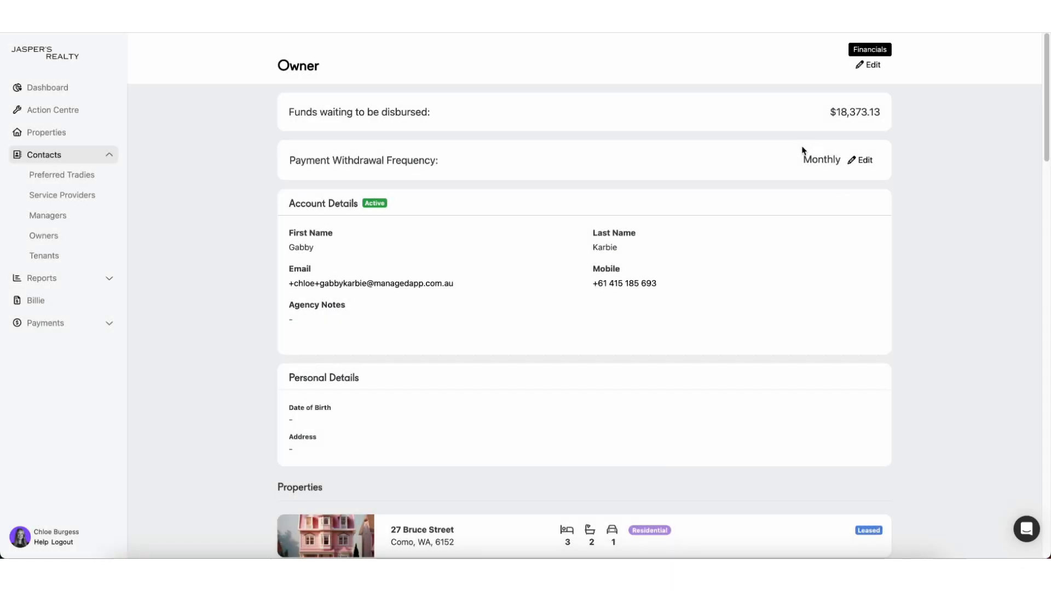
pyautogui.hotkey('alt', 'Left')
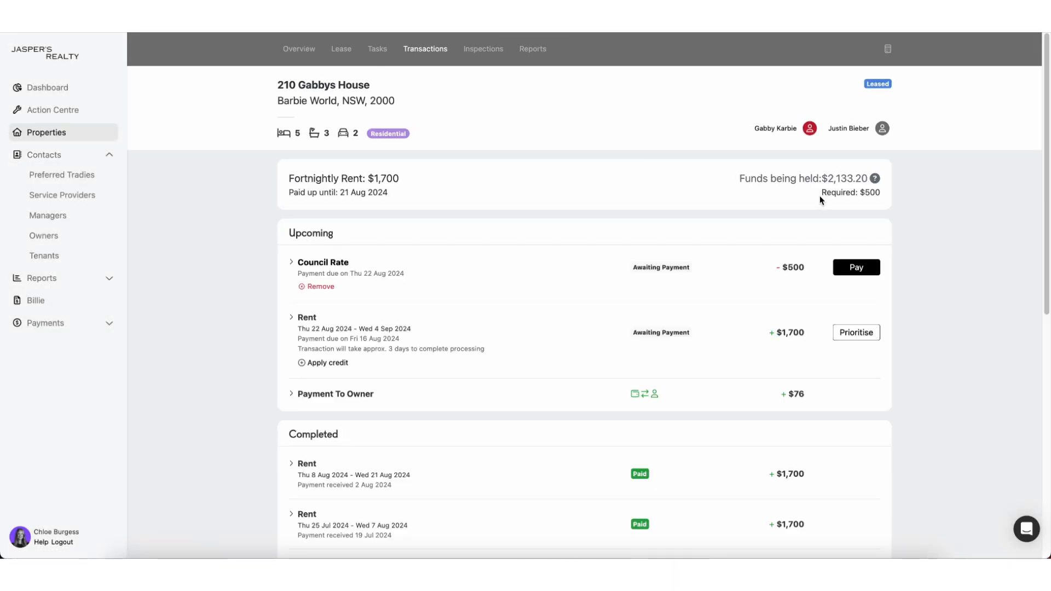
# - Examine the required amount shown beneath the funds being held for 210 Gabbys House
pyautogui.moveTo(819, 196); pyautogui.dragTo(912, 199)
pyautogui.click(912, 199)
pyautogui.moveTo(820, 193); pyautogui.dragTo(911, 193)
pyautogui.click(852, 202)
pyautogui.moveTo(805, 198); pyautogui.dragTo(945, 197)
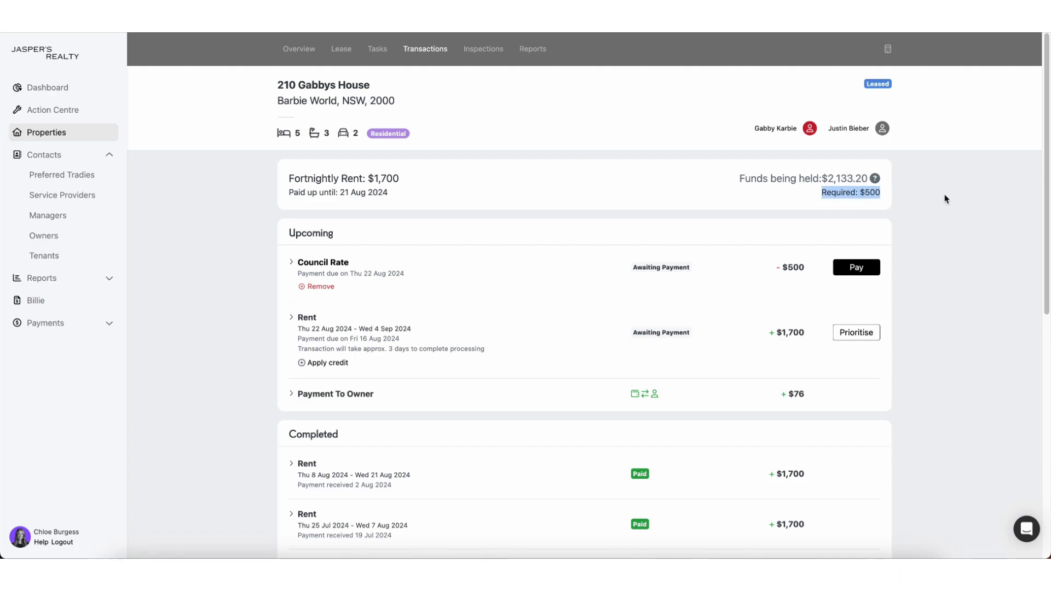
pyautogui.click(873, 223)
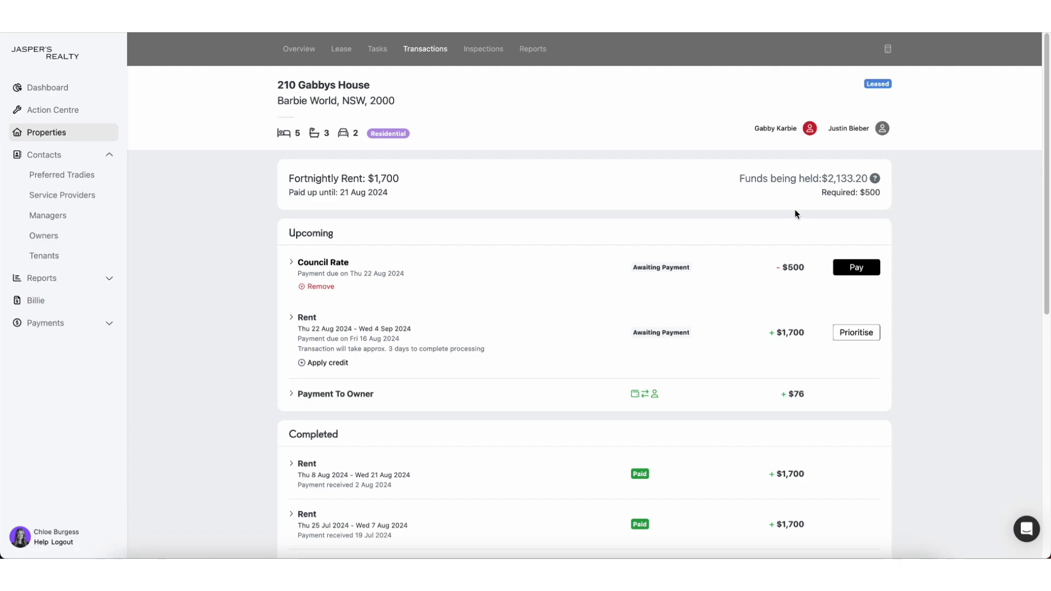
# - Review the Upcoming transactions section and the date the fortnightly rent is paid up until
pyautogui.moveTo(286, 234); pyautogui.dragTo(420, 239)
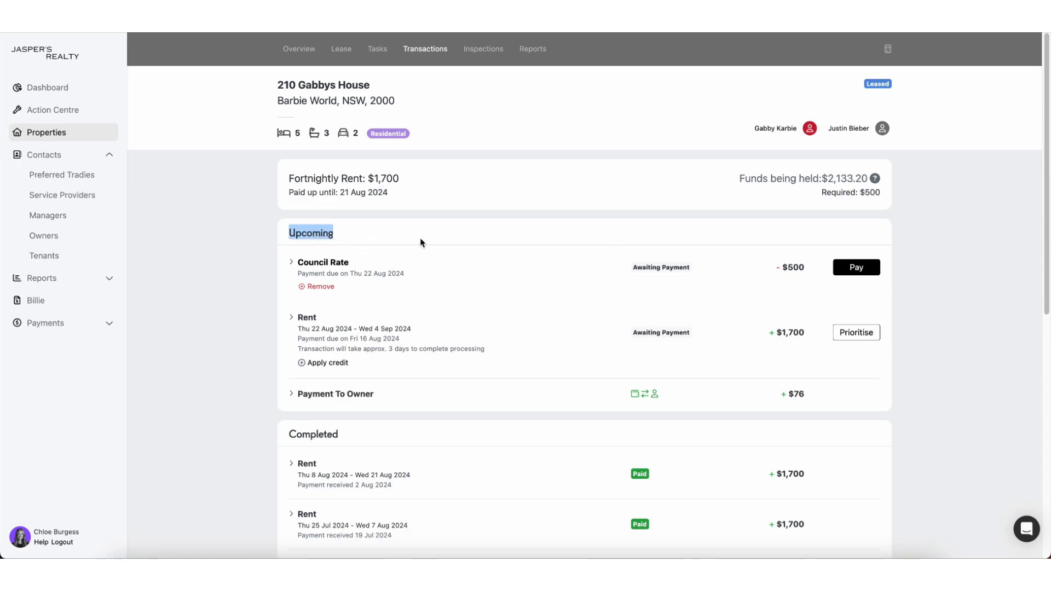
pyautogui.click(419, 240)
pyautogui.scroll(-2, 372, 243)
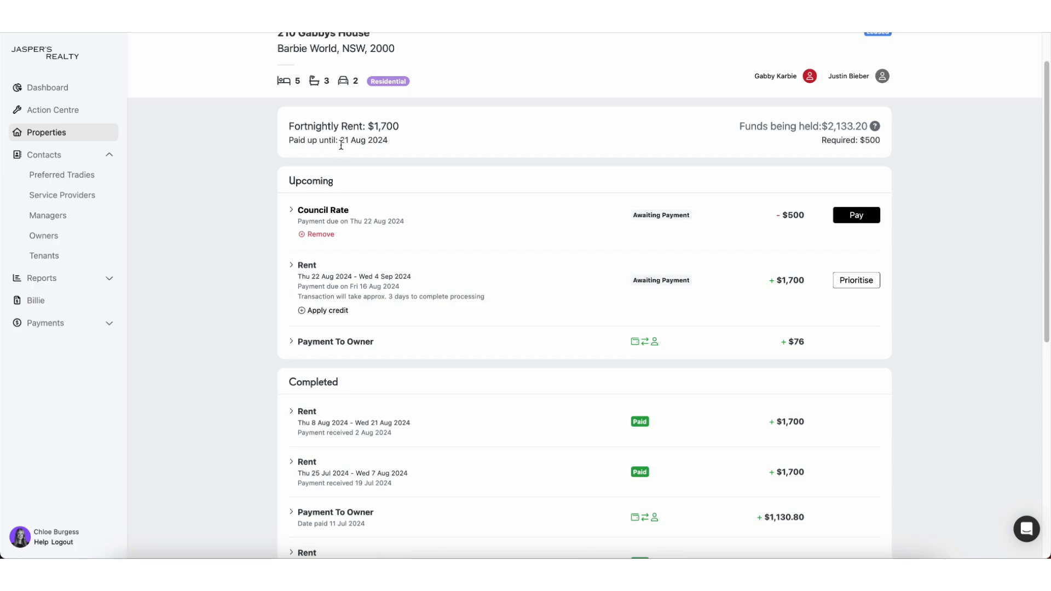
pyautogui.moveTo(340, 140); pyautogui.dragTo(416, 146)
pyautogui.click(415, 145)
# - Apply a $100 credit to the upcoming 22 Aug - 4 Sep rent with the reason "Tenant getting reimbursed for shower head"
pyautogui.click(305, 313)
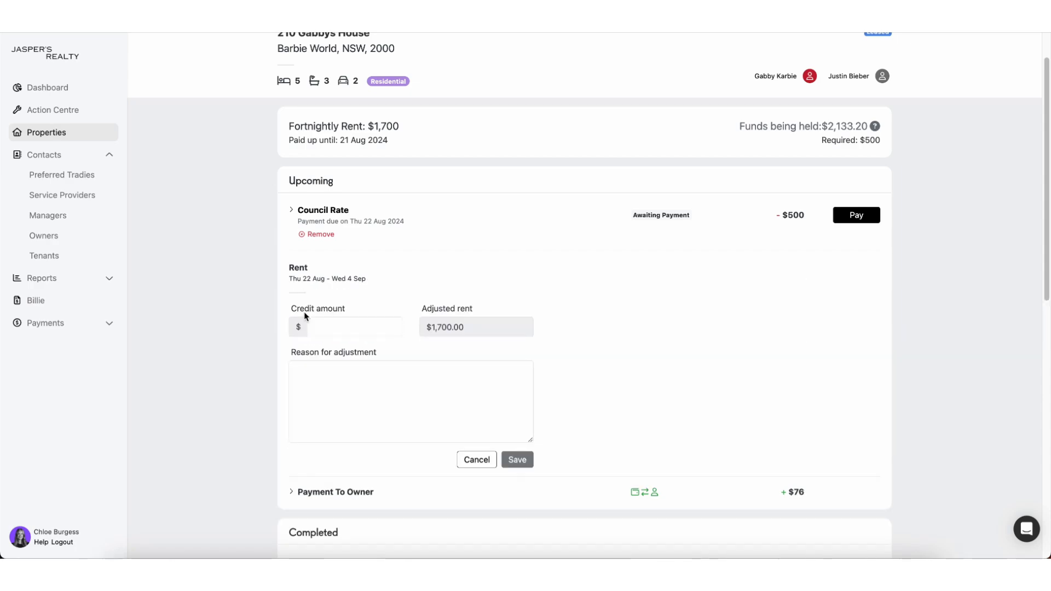
pyautogui.click(326, 334)
pyautogui.write('100')
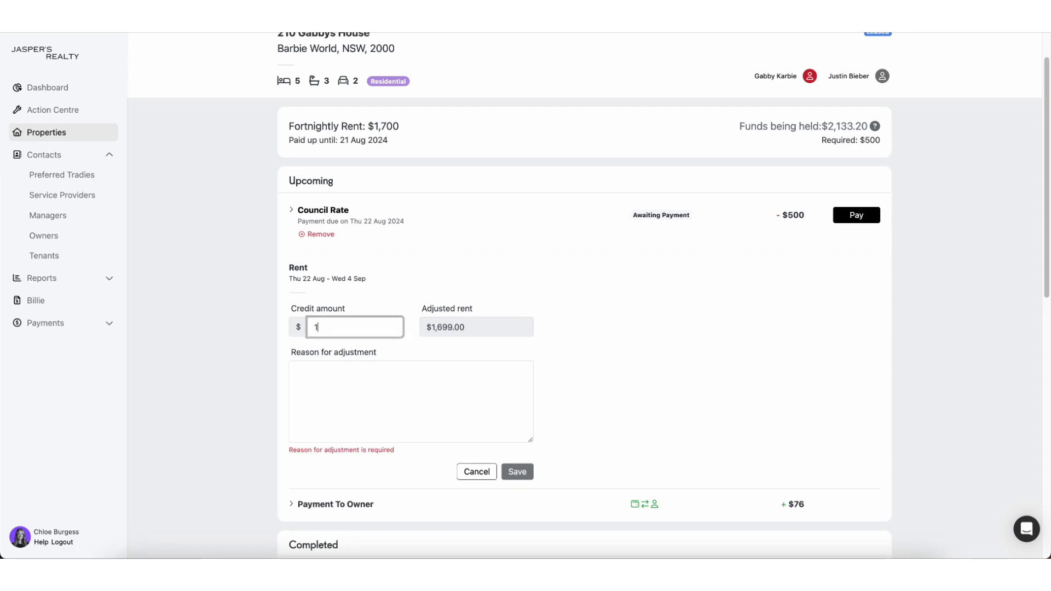
pyautogui.click(331, 406)
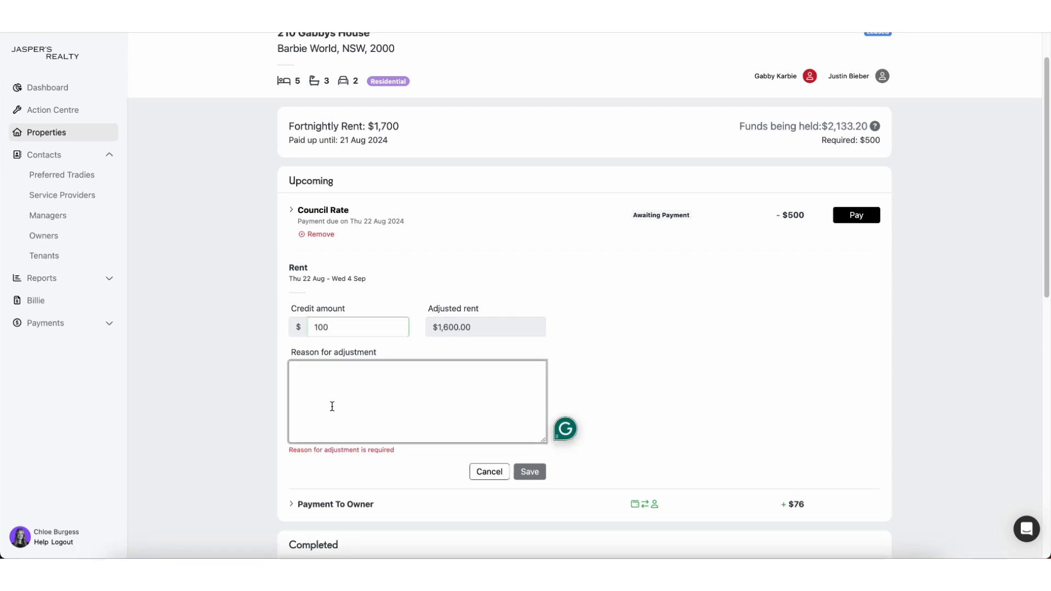
pyautogui.write('Tenant getting reimbursed for shower head')
pyautogui.click(529, 460)
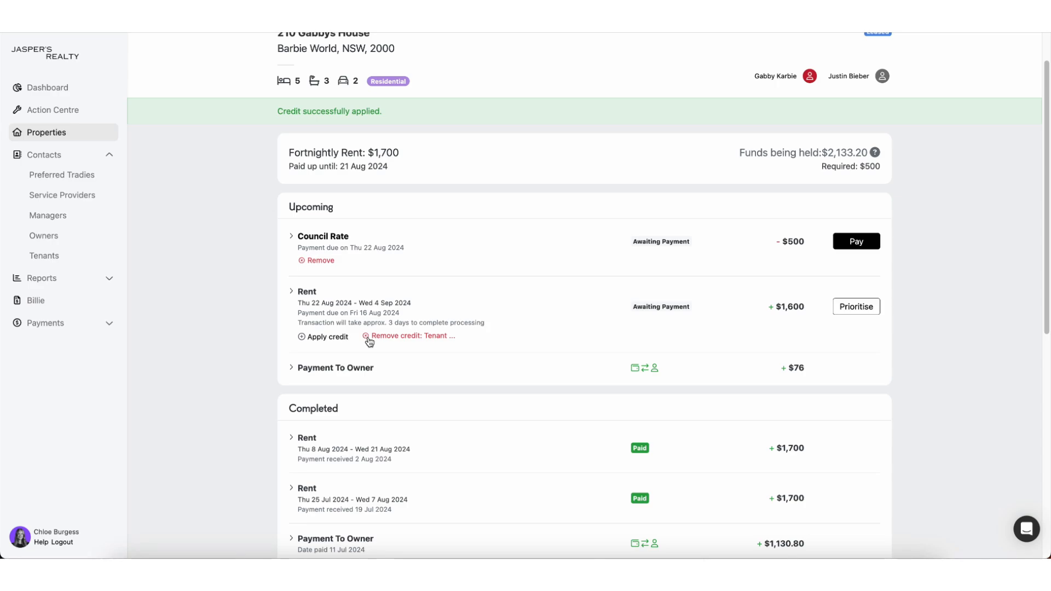
# - Expand the completed rent for 8 Aug - 21 Aug 2024 and examine its paid-to-wallet line
pyautogui.scroll(-5, 368, 339)
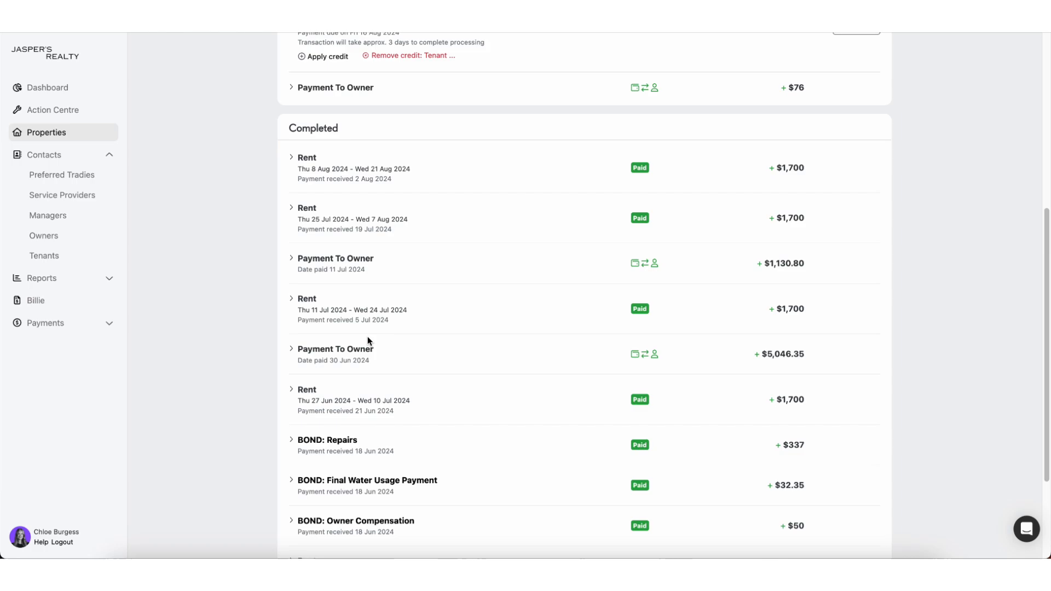
pyautogui.scroll(1, 367, 339)
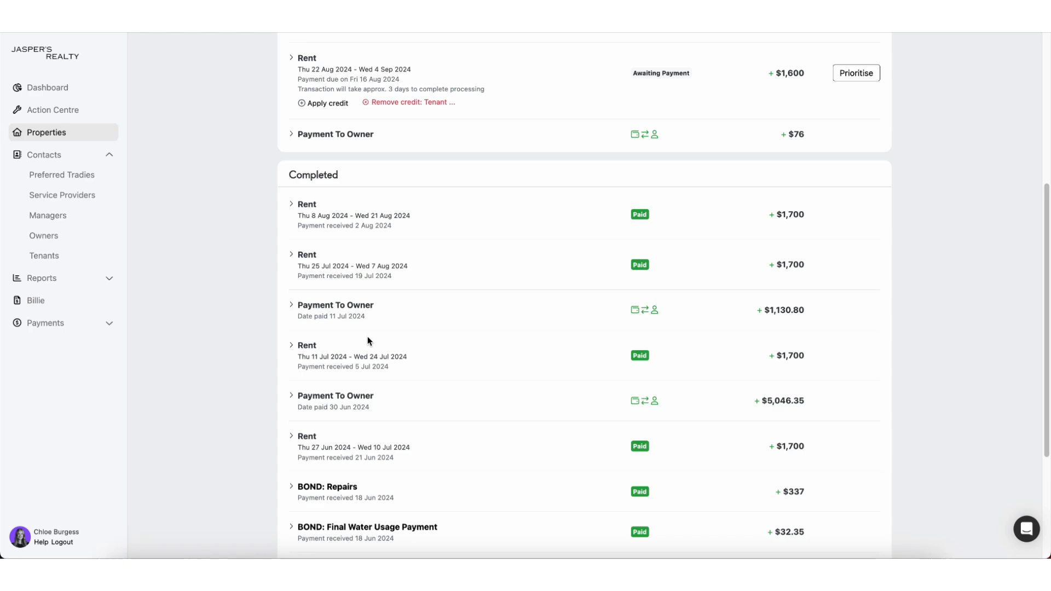
pyautogui.scroll(3, 367, 337)
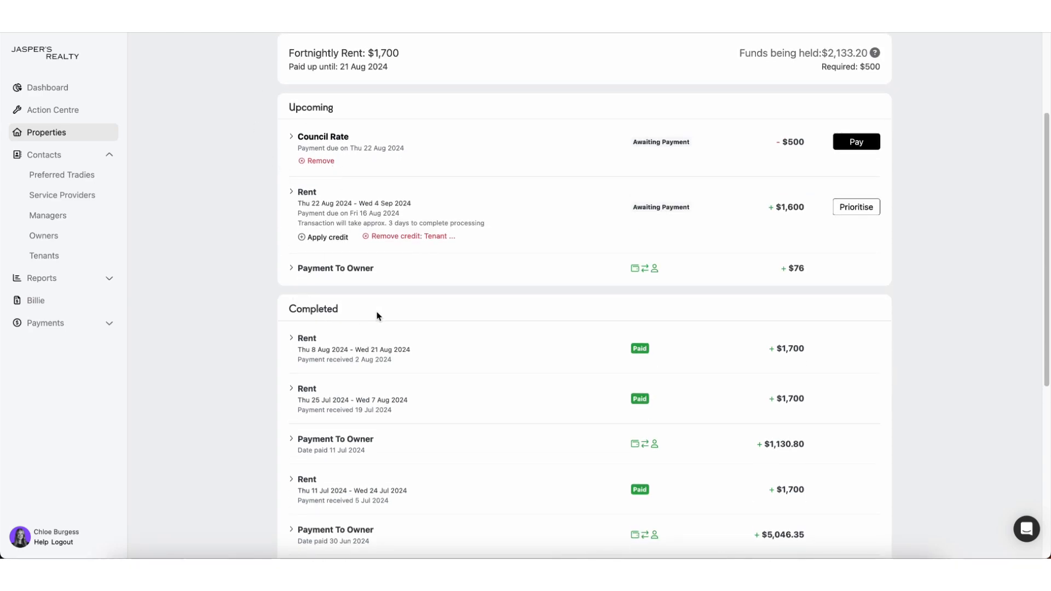
pyautogui.scroll(-1, 376, 315)
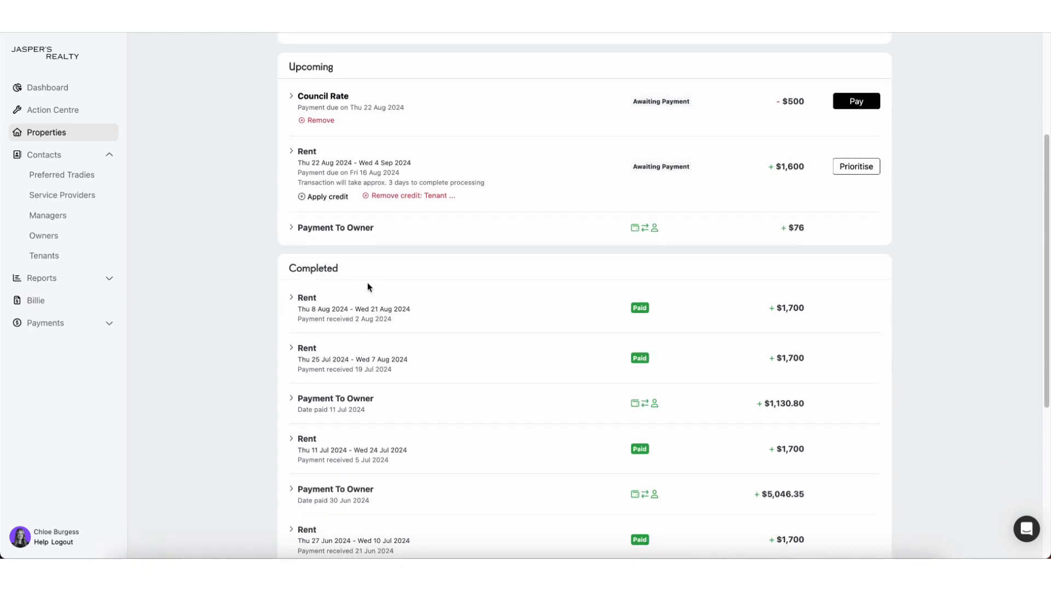
pyautogui.scroll(-2, 367, 283)
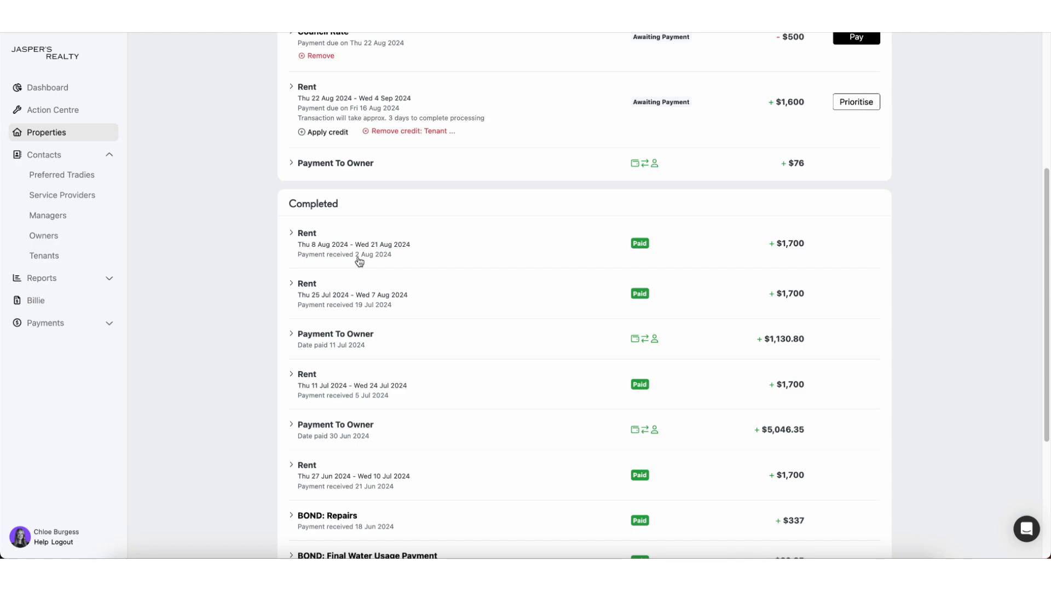
pyautogui.click(292, 236)
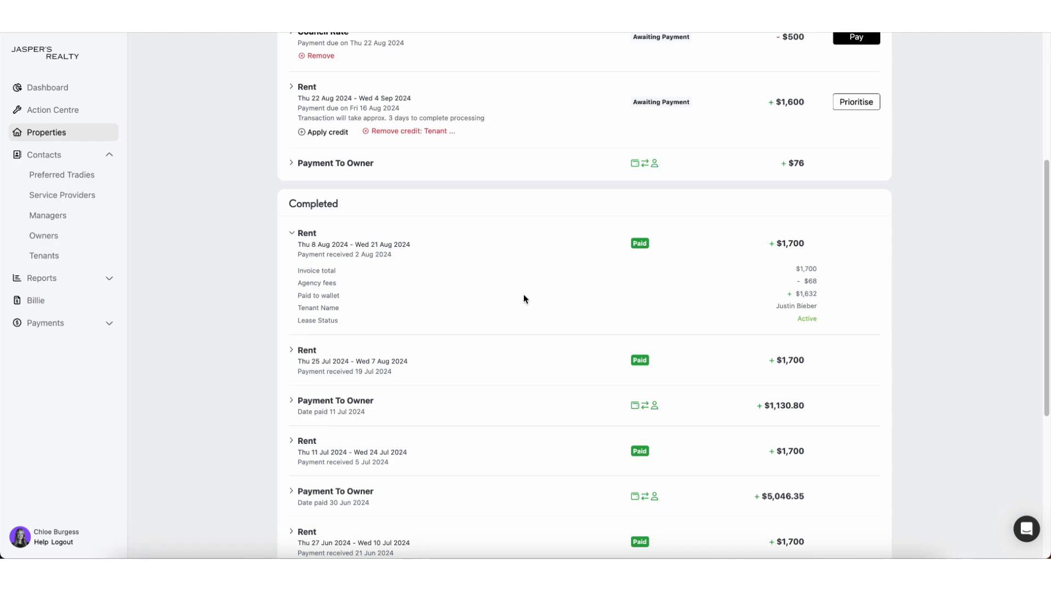
pyautogui.moveTo(321, 297); pyautogui.dragTo(378, 297)
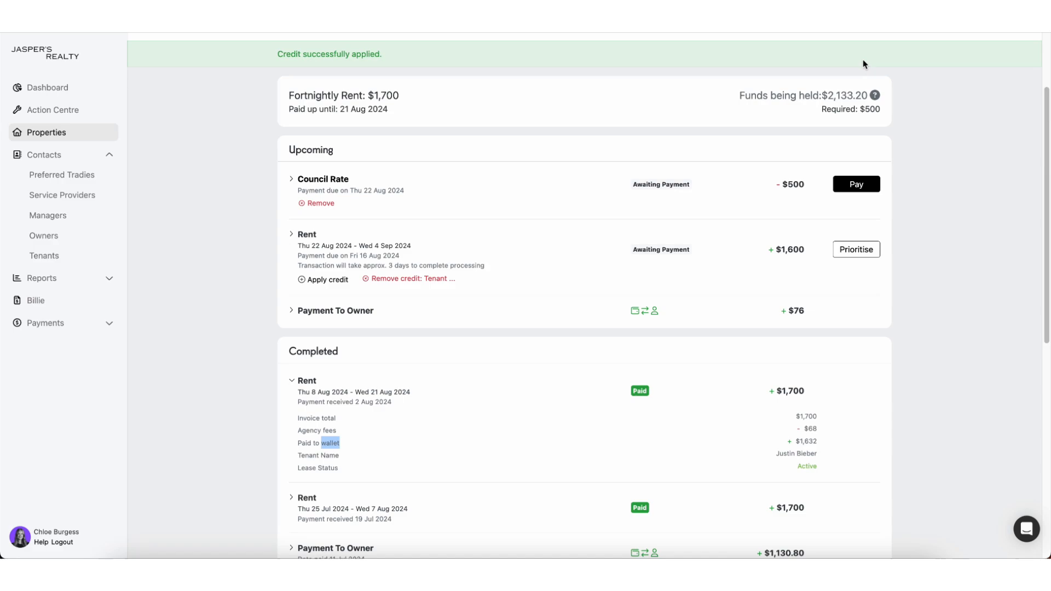
pyautogui.scroll(-2, 764, 147)
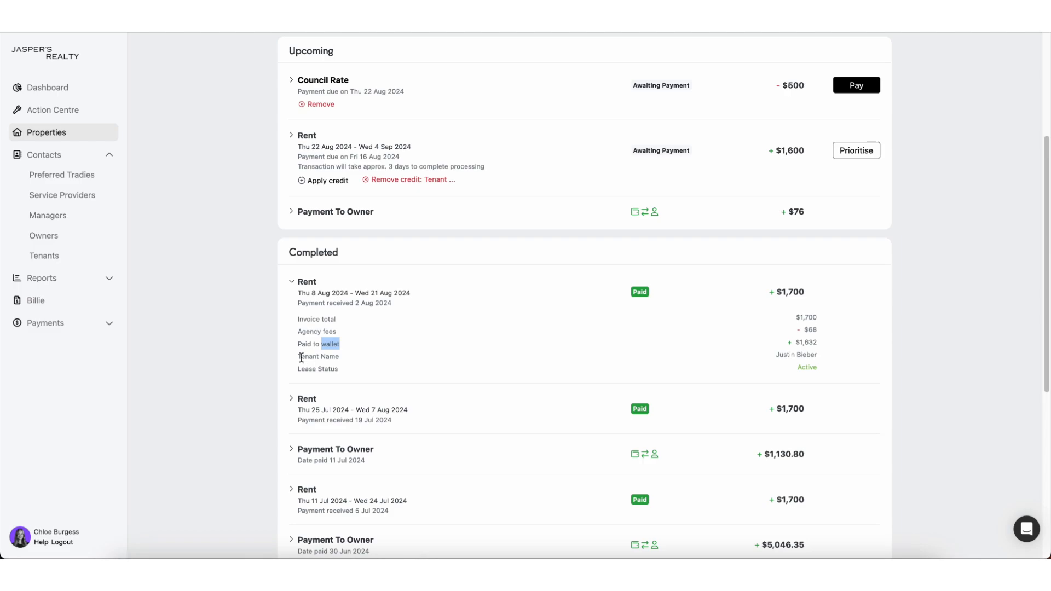
pyautogui.click(381, 362)
pyautogui.moveTo(299, 345); pyautogui.dragTo(375, 349)
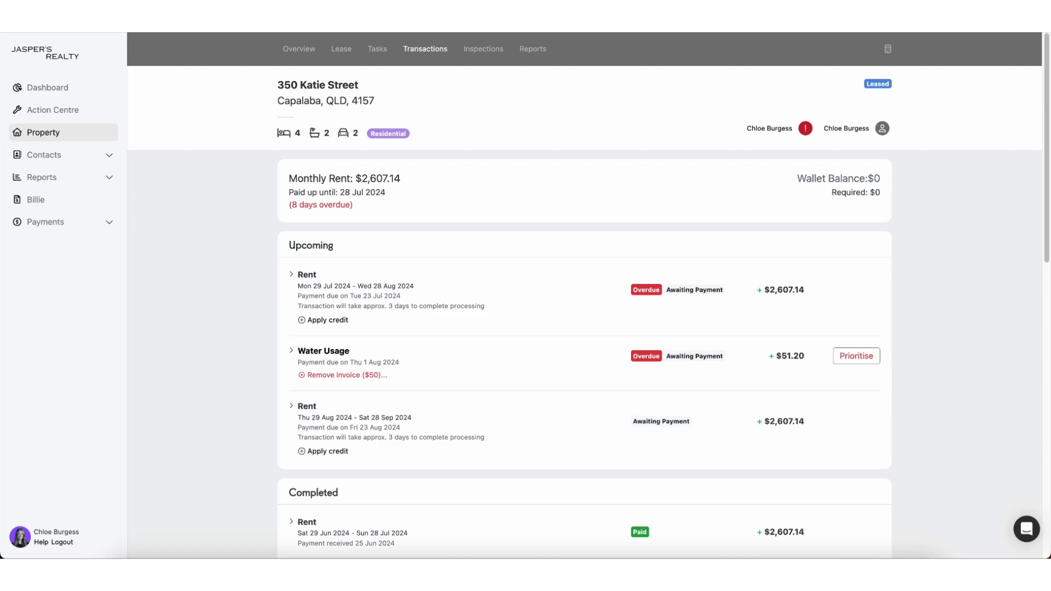
pyautogui.scroll(-3, 403, 281)
pyautogui.scroll(-2, 402, 281)
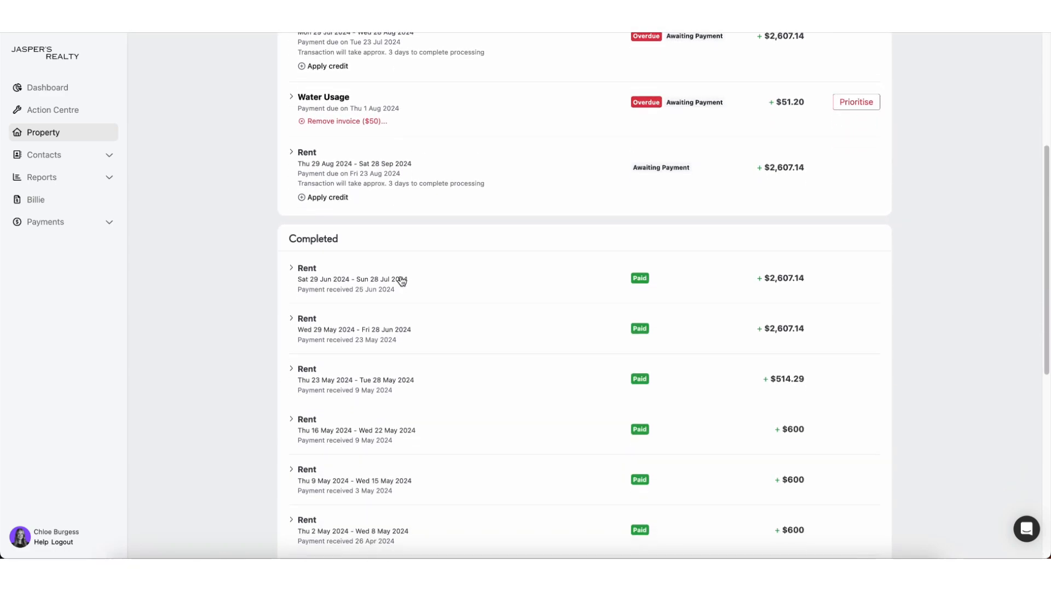
pyautogui.click(307, 269)
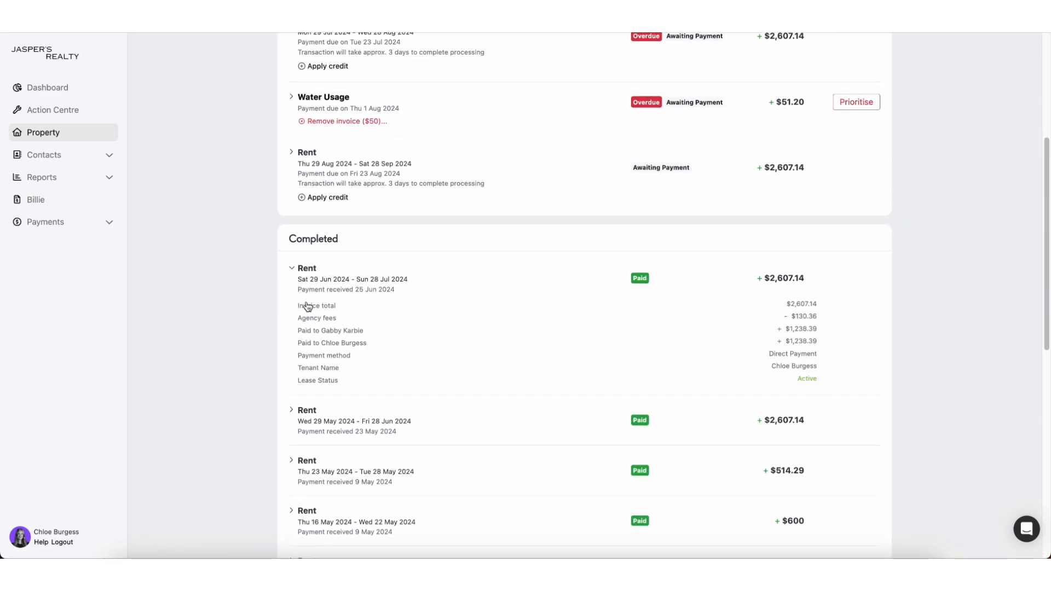
pyautogui.moveTo(297, 307); pyautogui.dragTo(379, 342)
pyautogui.click(379, 341)
pyautogui.moveTo(298, 331); pyautogui.dragTo(417, 335)
pyautogui.click(361, 333)
pyautogui.moveTo(298, 331); pyautogui.dragTo(386, 353)
pyautogui.click(625, 330)
pyautogui.moveTo(777, 329); pyautogui.dragTo(828, 342)
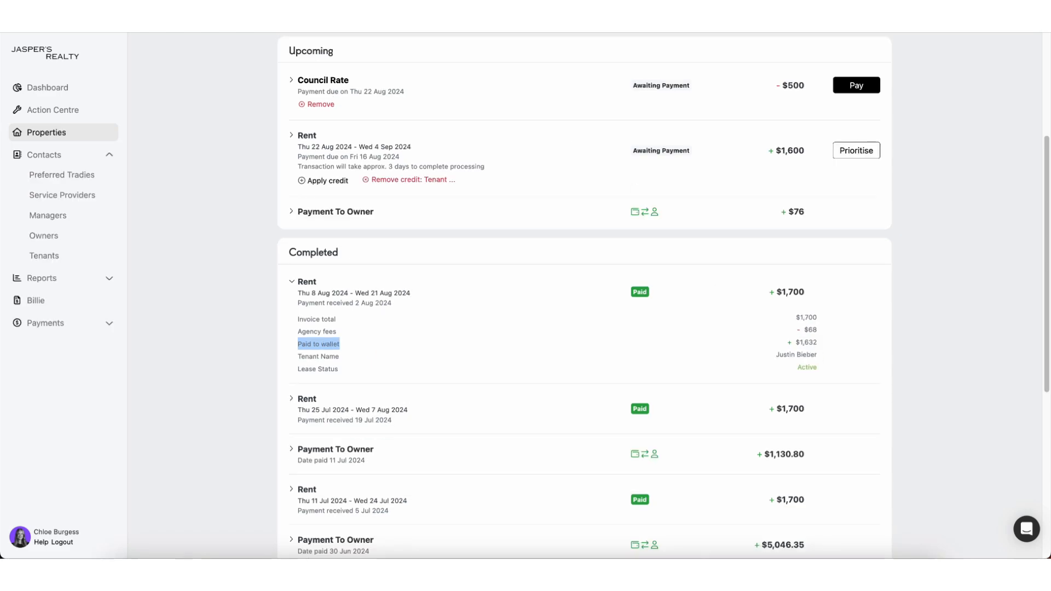
# - Back on 210 Gabbys House, load more completed transactions and view the details of the deposit received 9 May 2024
pyautogui.click(291, 281)
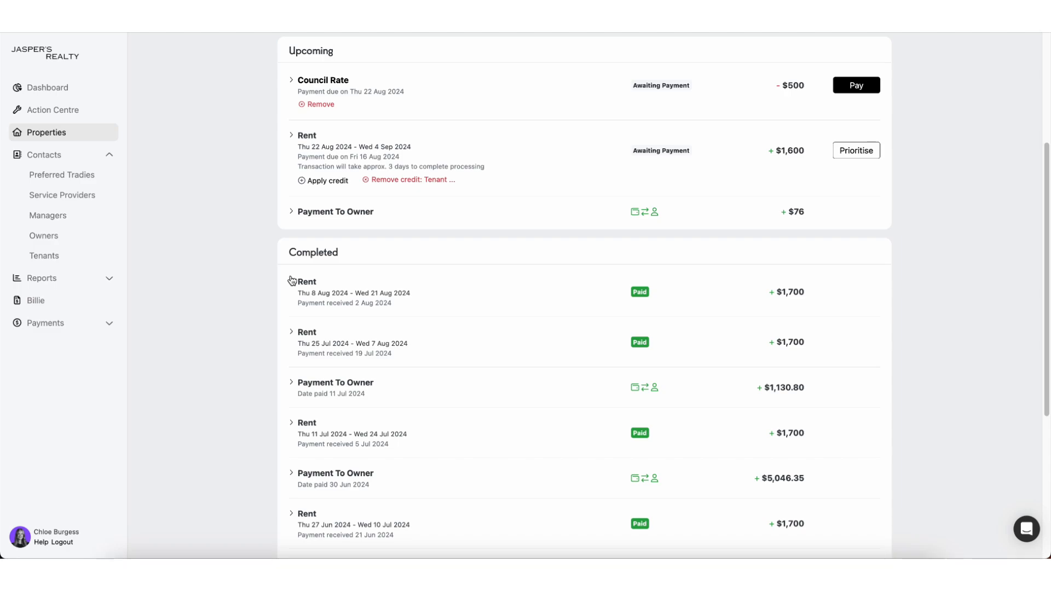
pyautogui.scroll(-3, 309, 312)
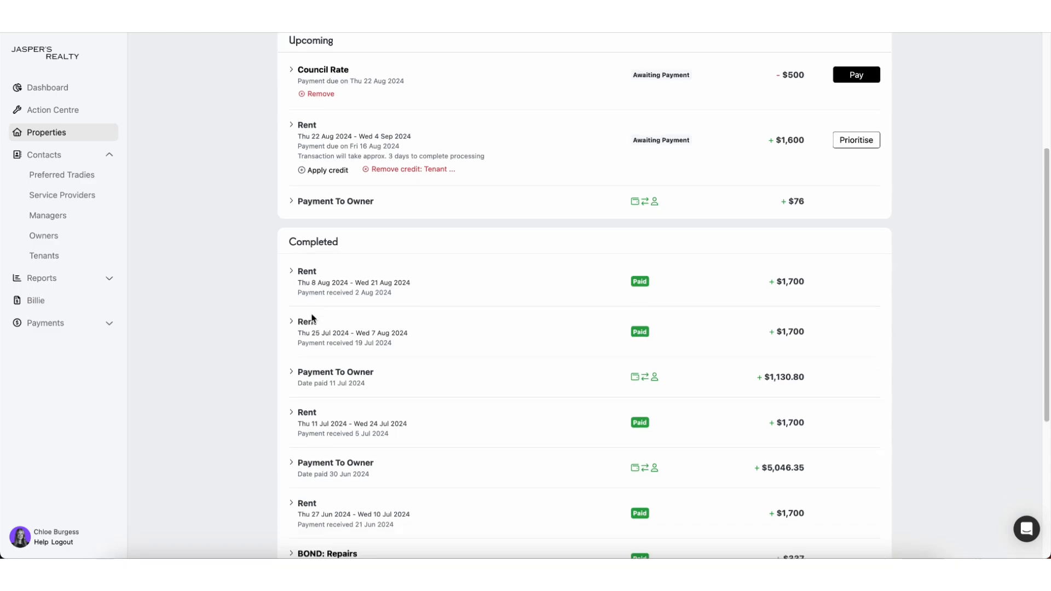
pyautogui.scroll(-2, 356, 405)
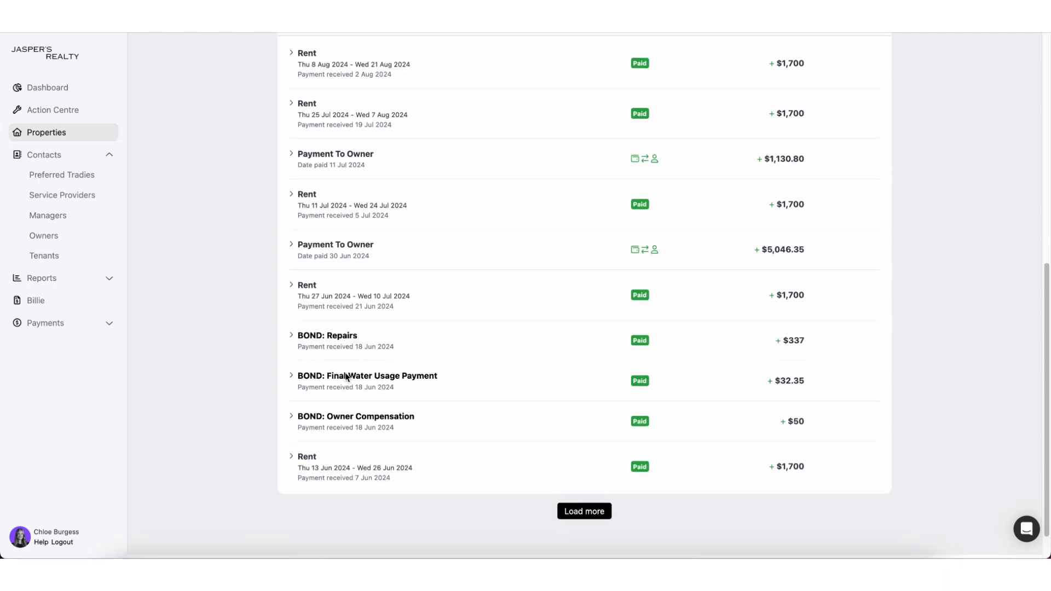
pyautogui.click(582, 493)
pyautogui.scroll(-8, 582, 497)
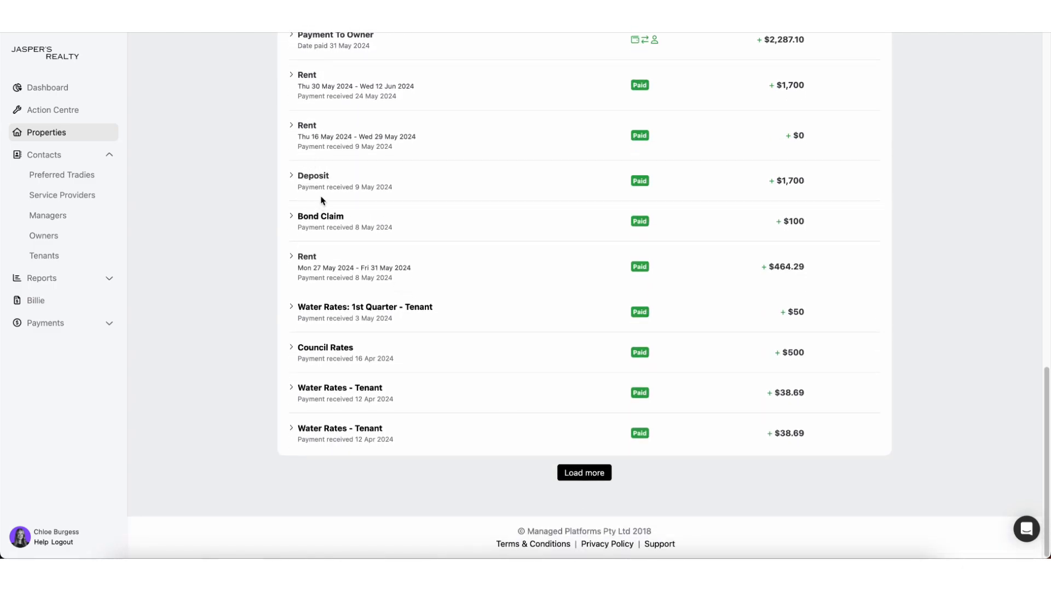
pyautogui.click(310, 179)
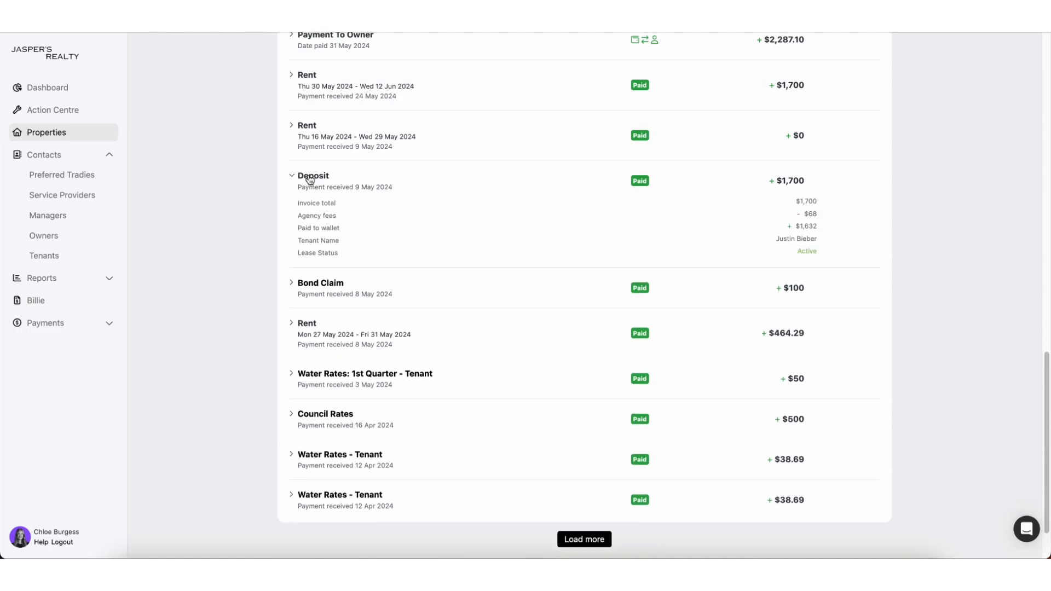
pyautogui.scroll(-3, 509, 361)
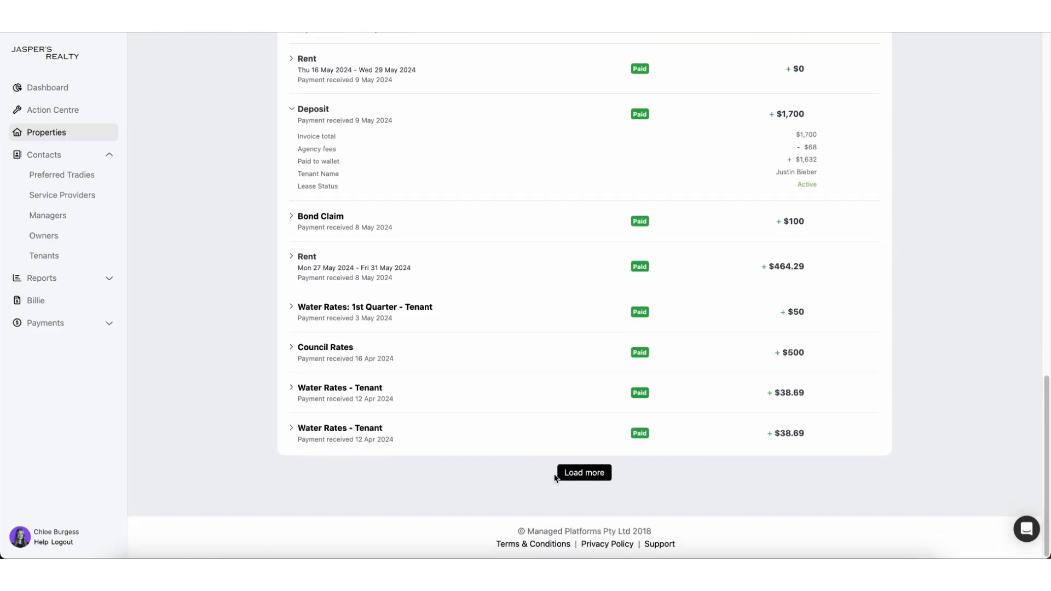
# - Load the remaining completed transactions and view the tenant and lease status of the $2,400 deposit received 6 Mar 2024
pyautogui.click(575, 472)
pyautogui.scroll(-10, 580, 402)
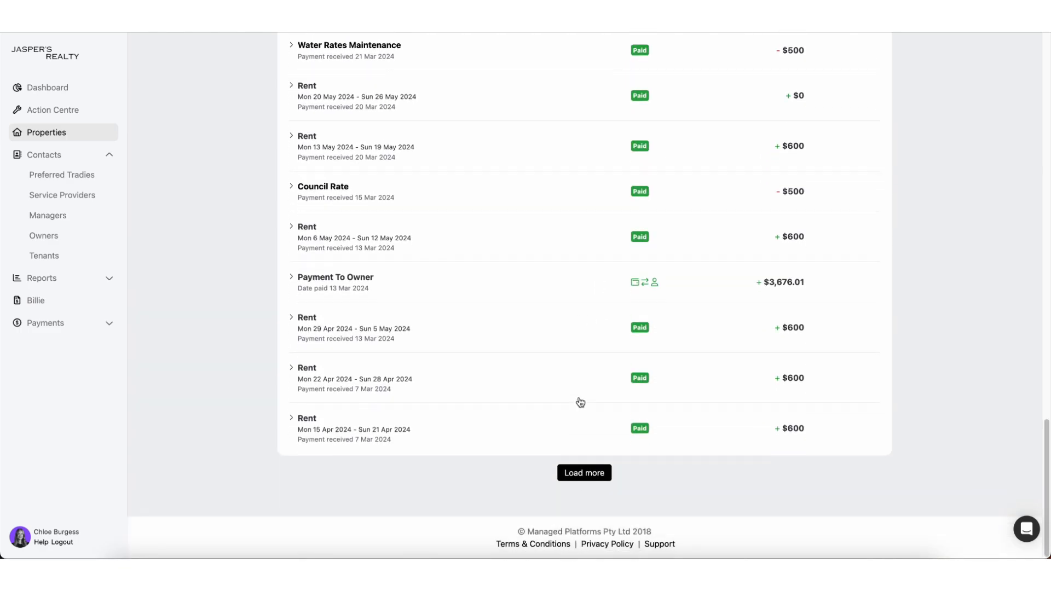
pyautogui.click(581, 475)
pyautogui.scroll(-7, 572, 446)
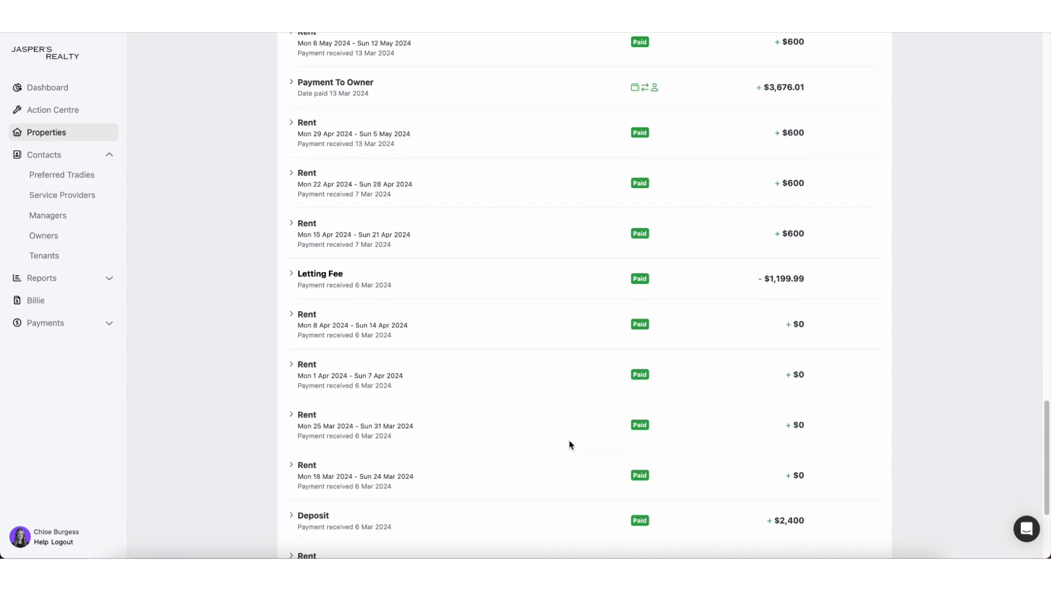
pyautogui.click(312, 335)
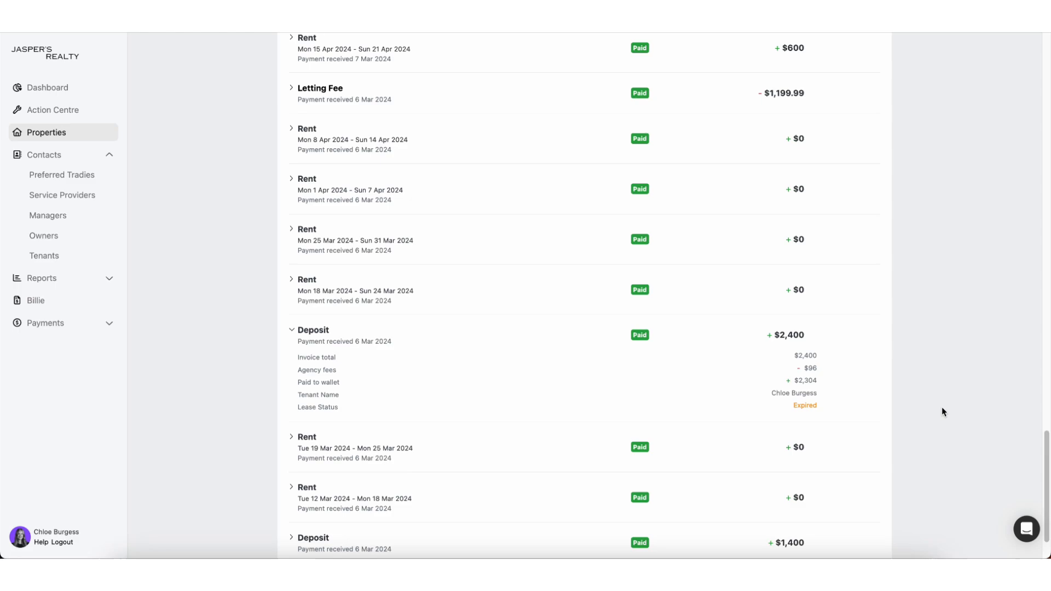
pyautogui.scroll(-2, 715, 418)
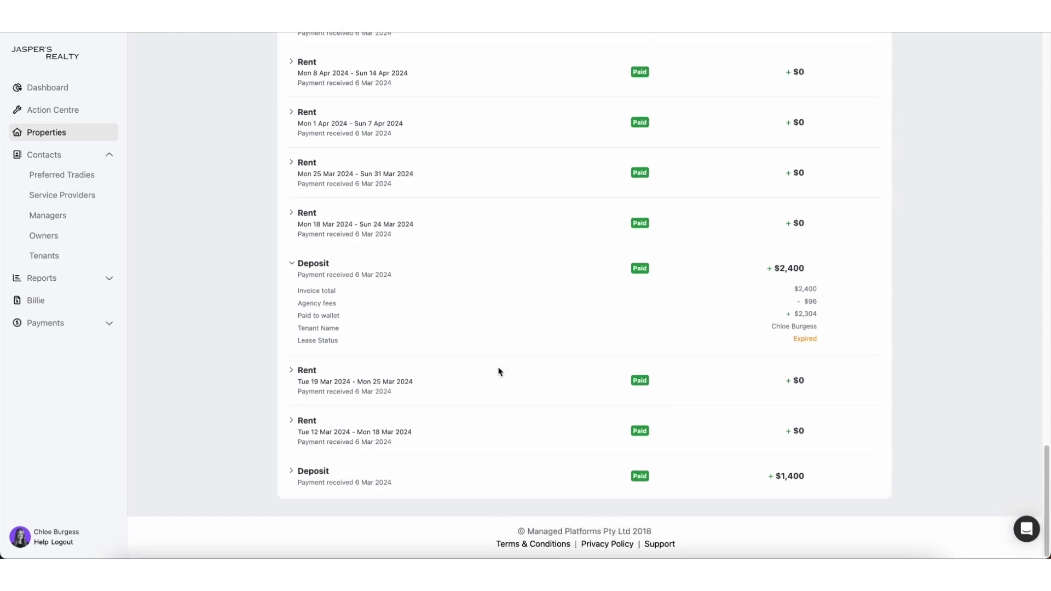
pyautogui.scroll(6, 497, 370)
pyautogui.scroll(3, 498, 371)
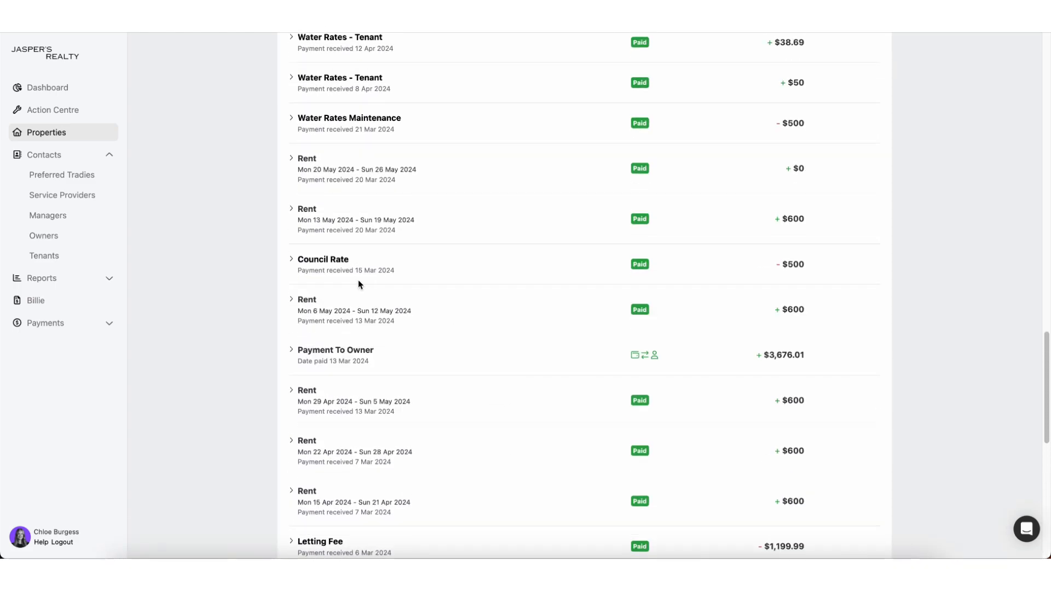
# - Return to the funds being held for 210 Gabbys House and examine the amount of the payment to owner dated 11 Jul 2024
pyautogui.scroll(2, 350, 236)
pyautogui.scroll(3, 339, 245)
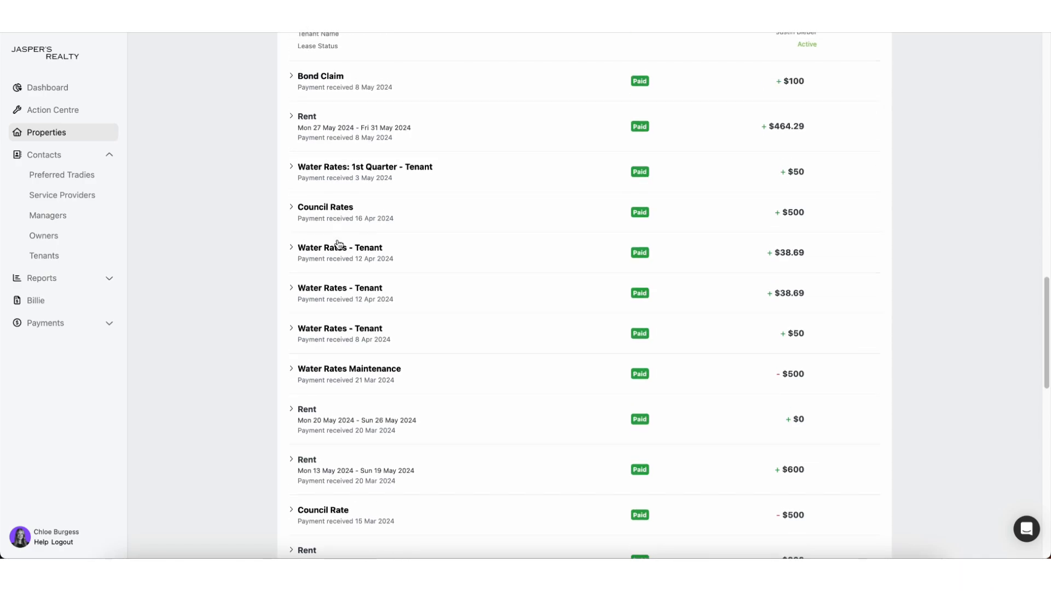
pyautogui.scroll(4, 382, 235)
pyautogui.scroll(10, 378, 235)
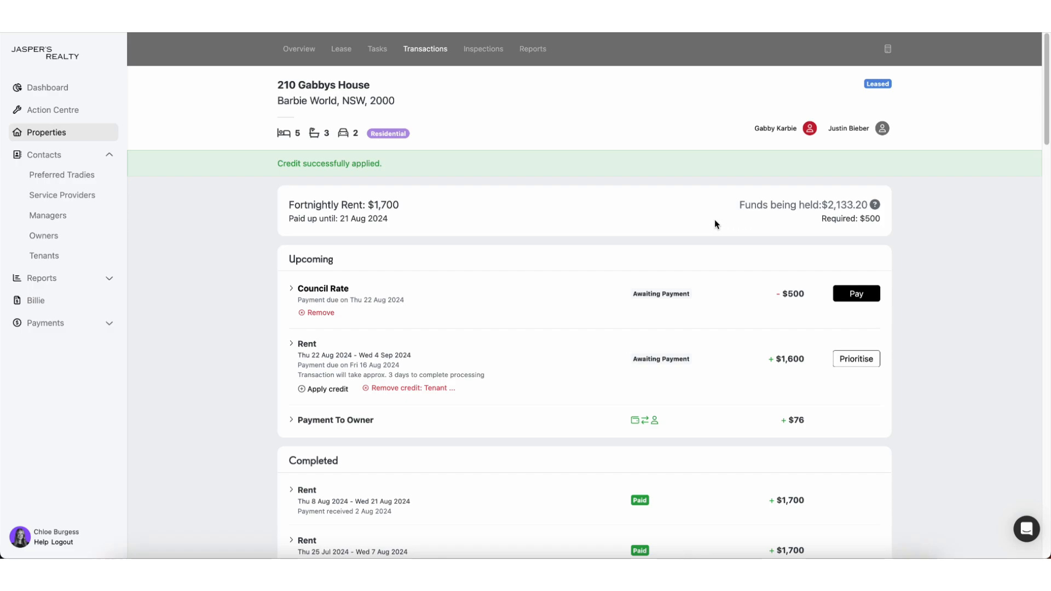
pyautogui.scroll(-5, 715, 221)
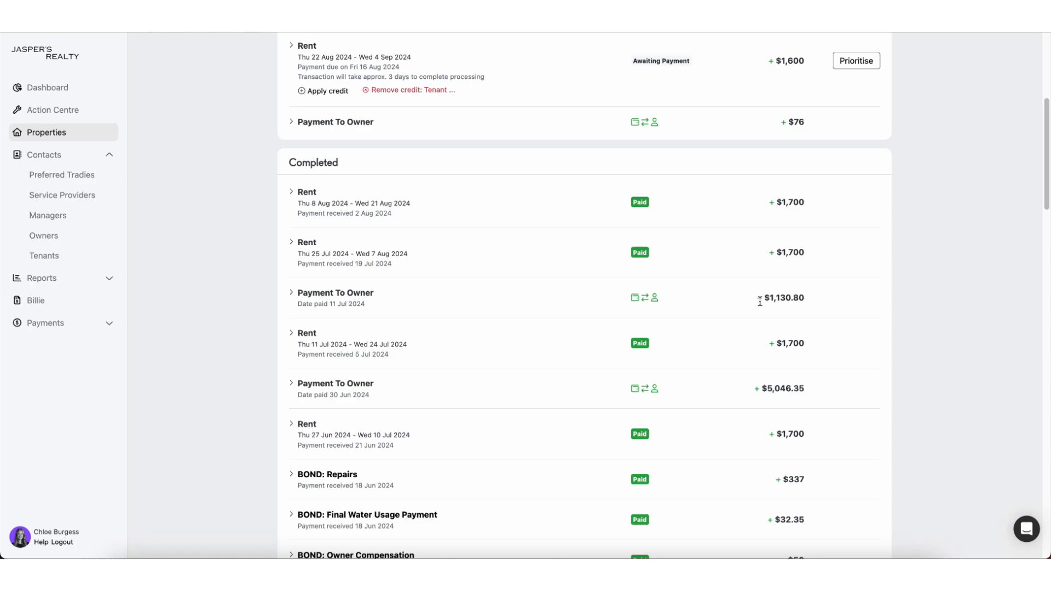
pyautogui.moveTo(756, 297); pyautogui.dragTo(837, 304)
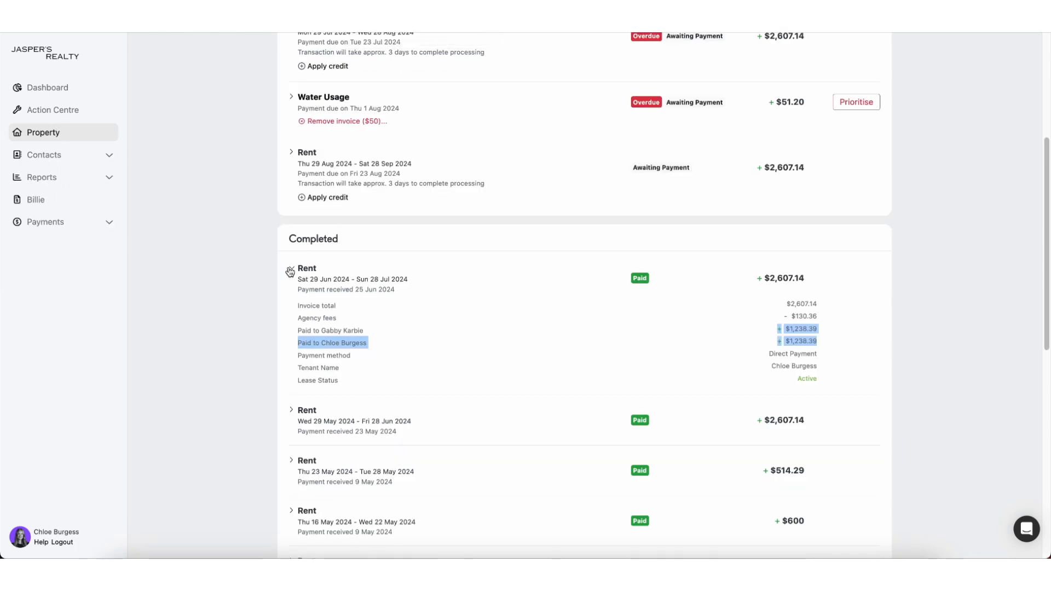
pyautogui.click(291, 270)
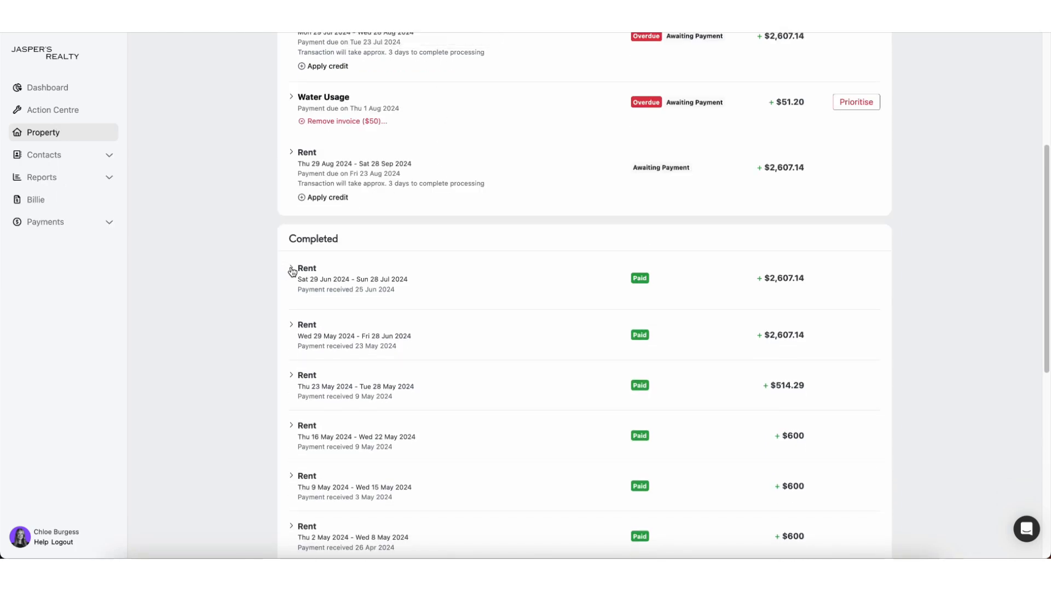
pyautogui.scroll(-4, 353, 328)
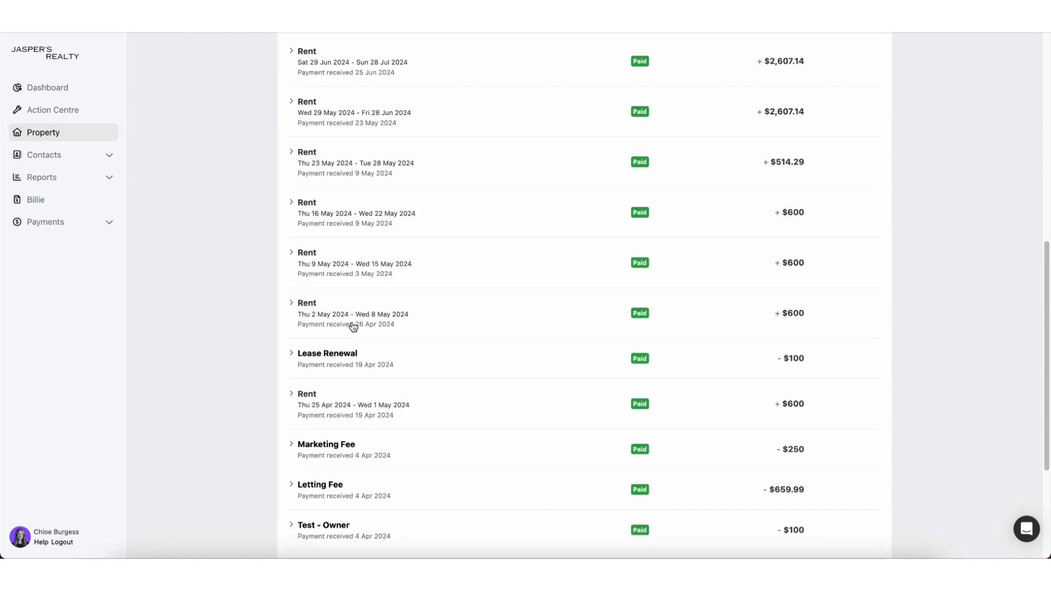
pyautogui.scroll(-4, 353, 327)
pyautogui.scroll(4, 353, 327)
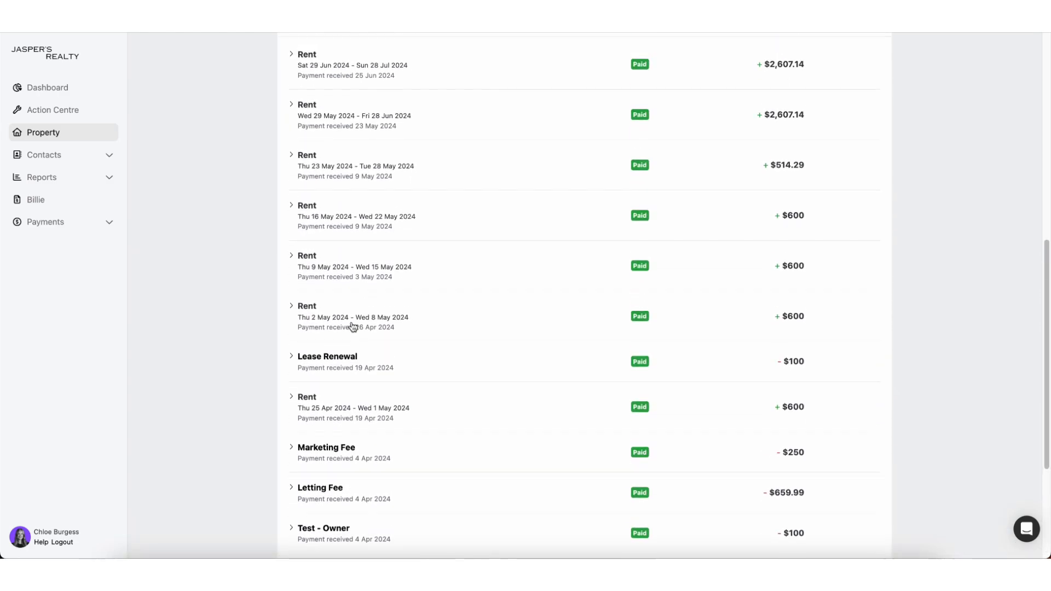
pyautogui.scroll(3, 353, 327)
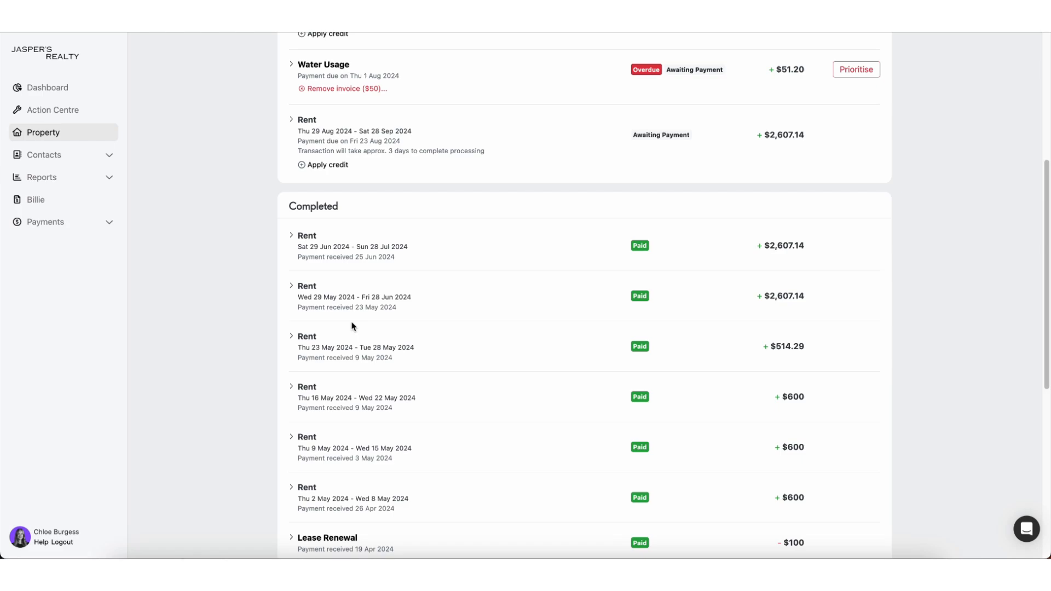
pyautogui.scroll(5, 353, 326)
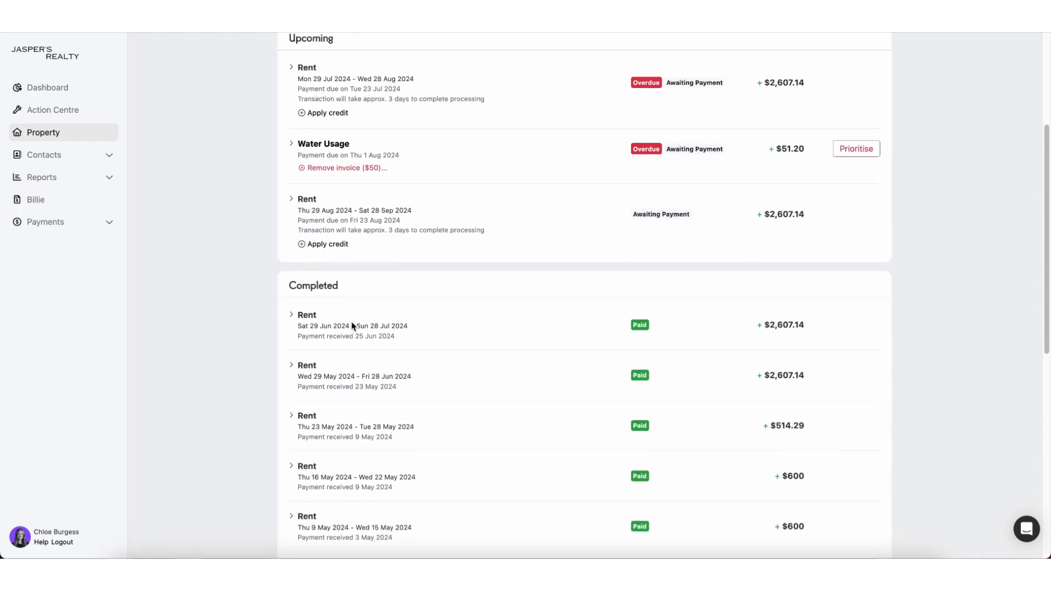
pyautogui.scroll(2, 353, 327)
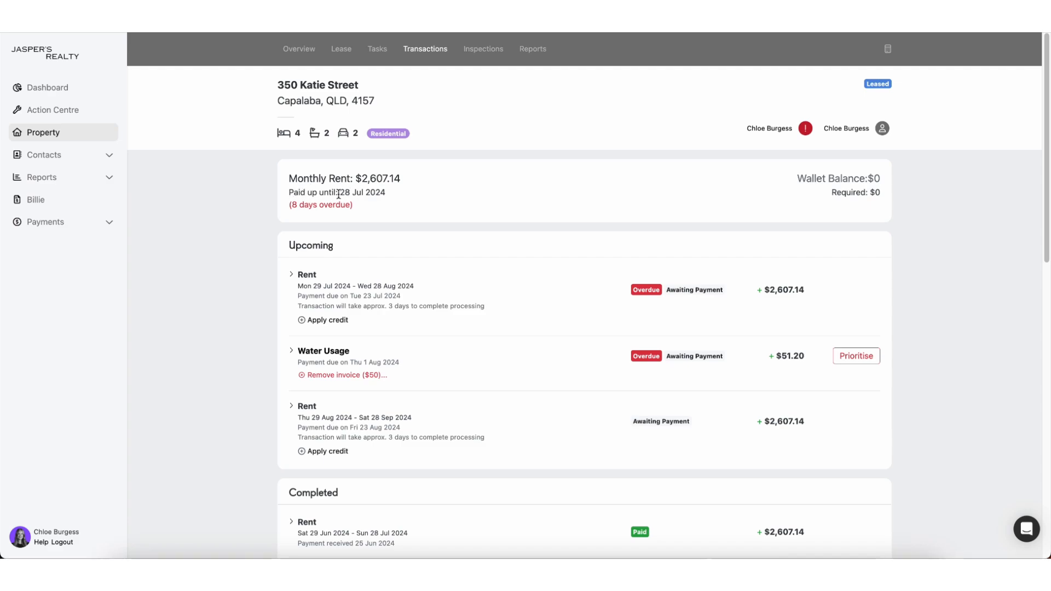
pyautogui.moveTo(338, 193); pyautogui.dragTo(452, 198)
pyautogui.click(456, 199)
pyautogui.moveTo(288, 205); pyautogui.dragTo(358, 208)
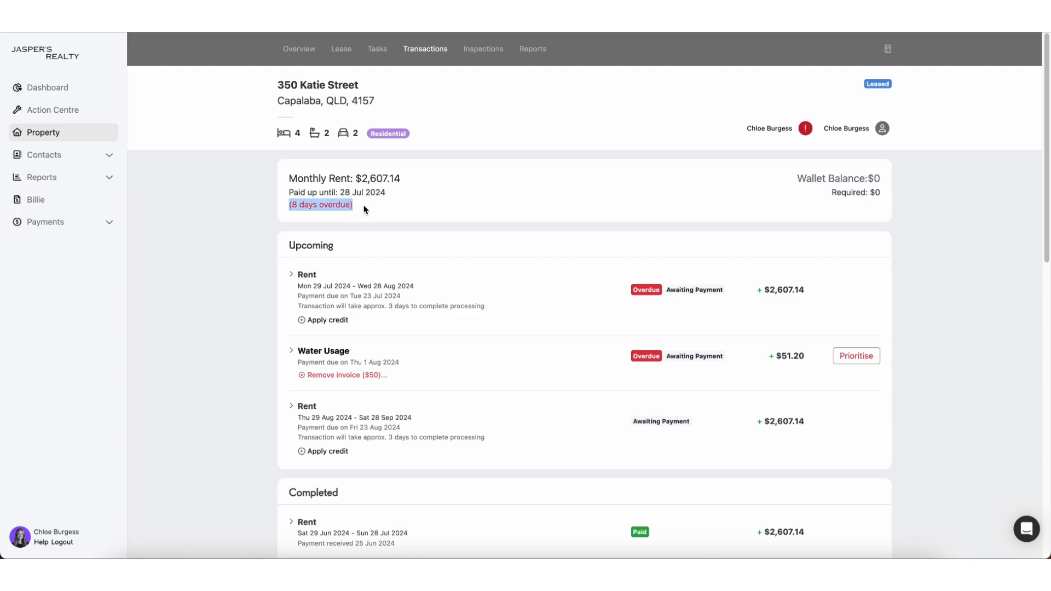
pyautogui.click(365, 210)
pyautogui.scroll(-1, 353, 311)
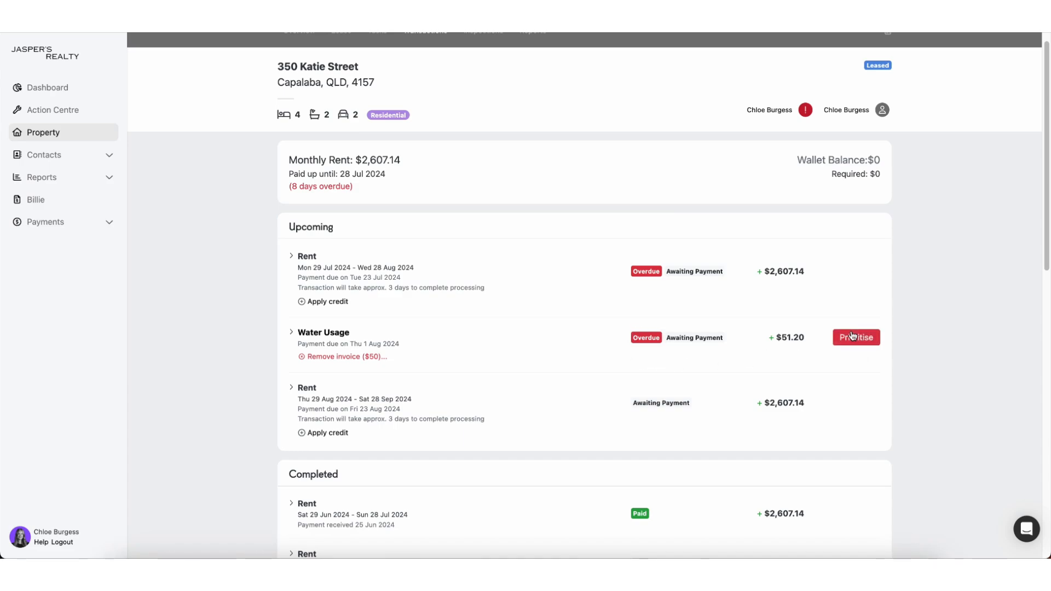
pyautogui.click(847, 111)
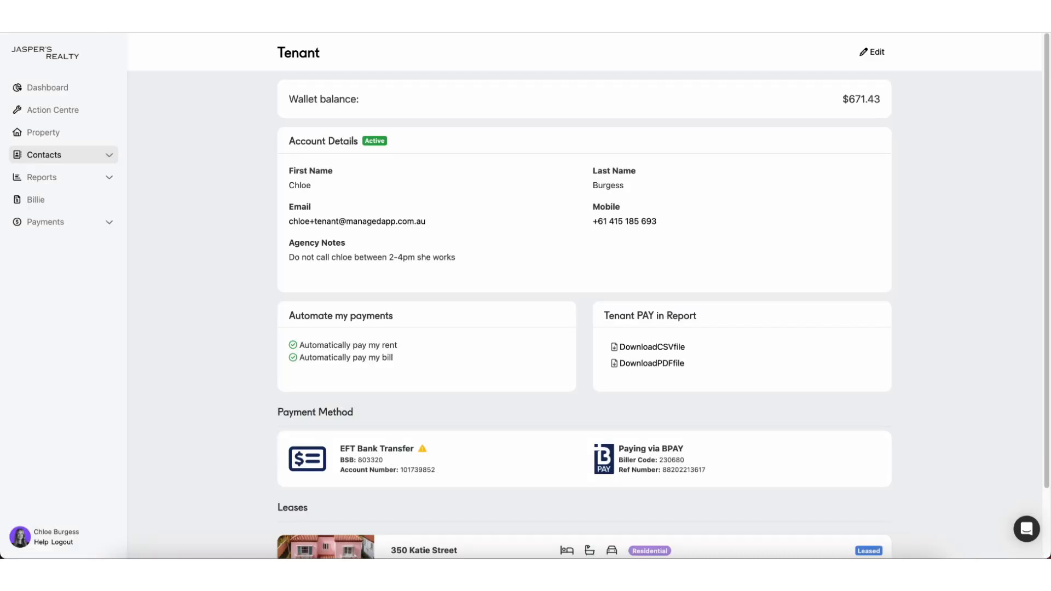
pyautogui.hotkey('alt', 'Left')
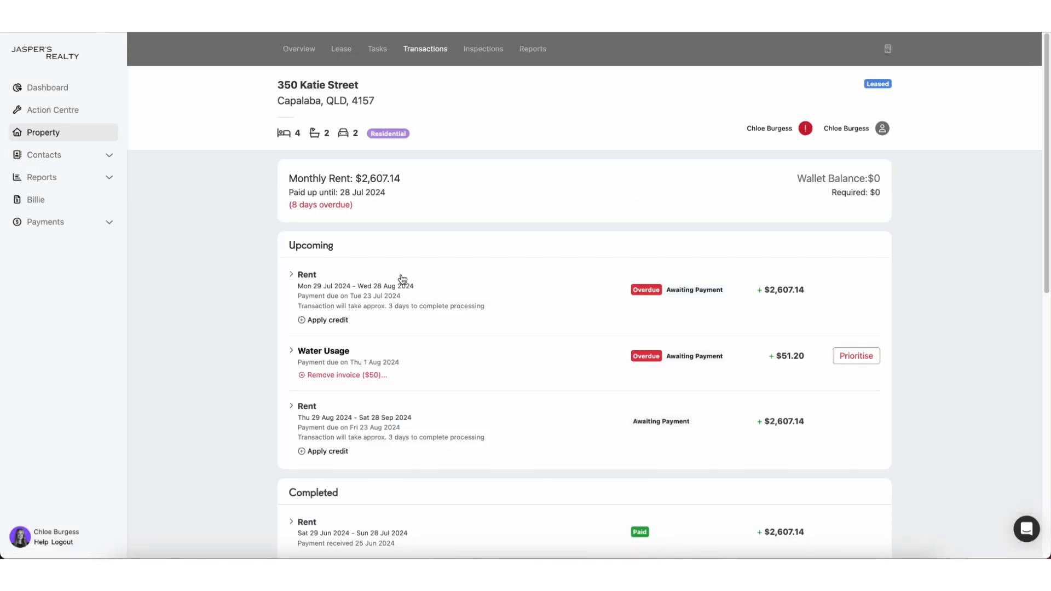
pyautogui.scroll(-3, 402, 280)
pyautogui.scroll(-2, 403, 280)
pyautogui.scroll(4, 403, 279)
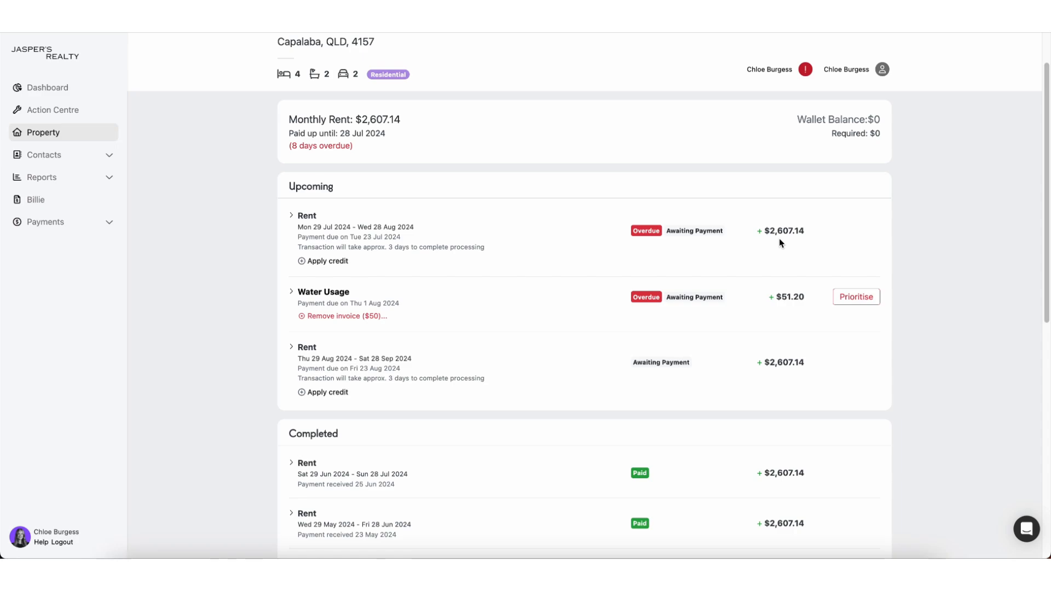
pyautogui.scroll(2, 780, 243)
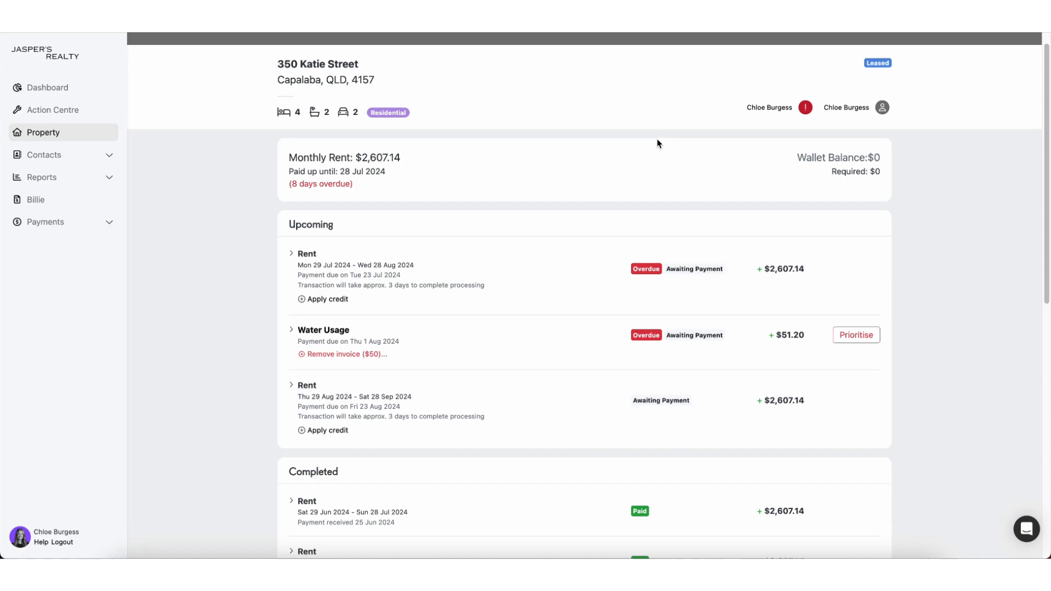
pyautogui.scroll(1, 656, 143)
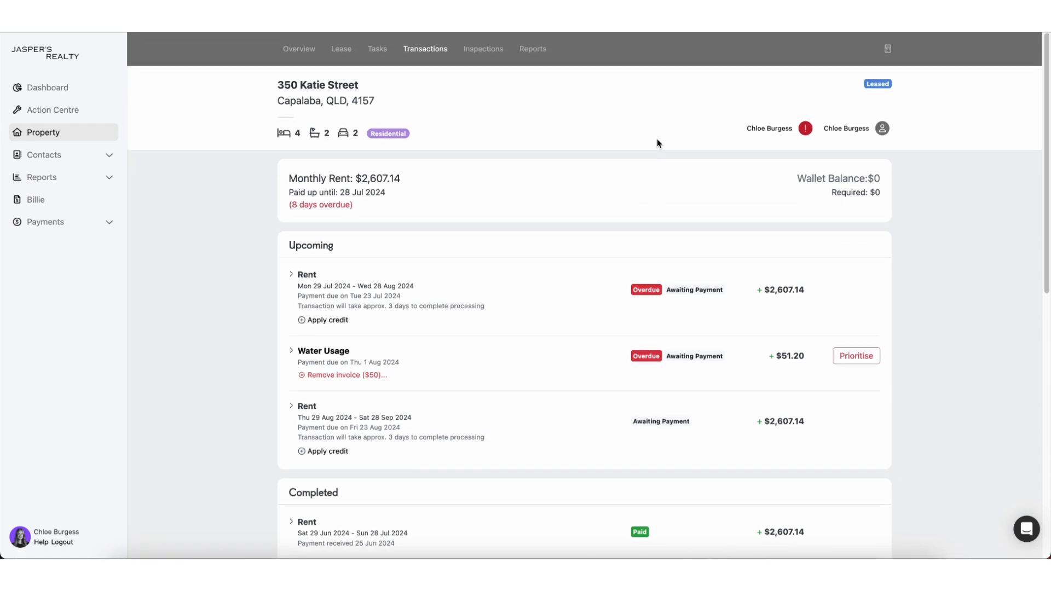